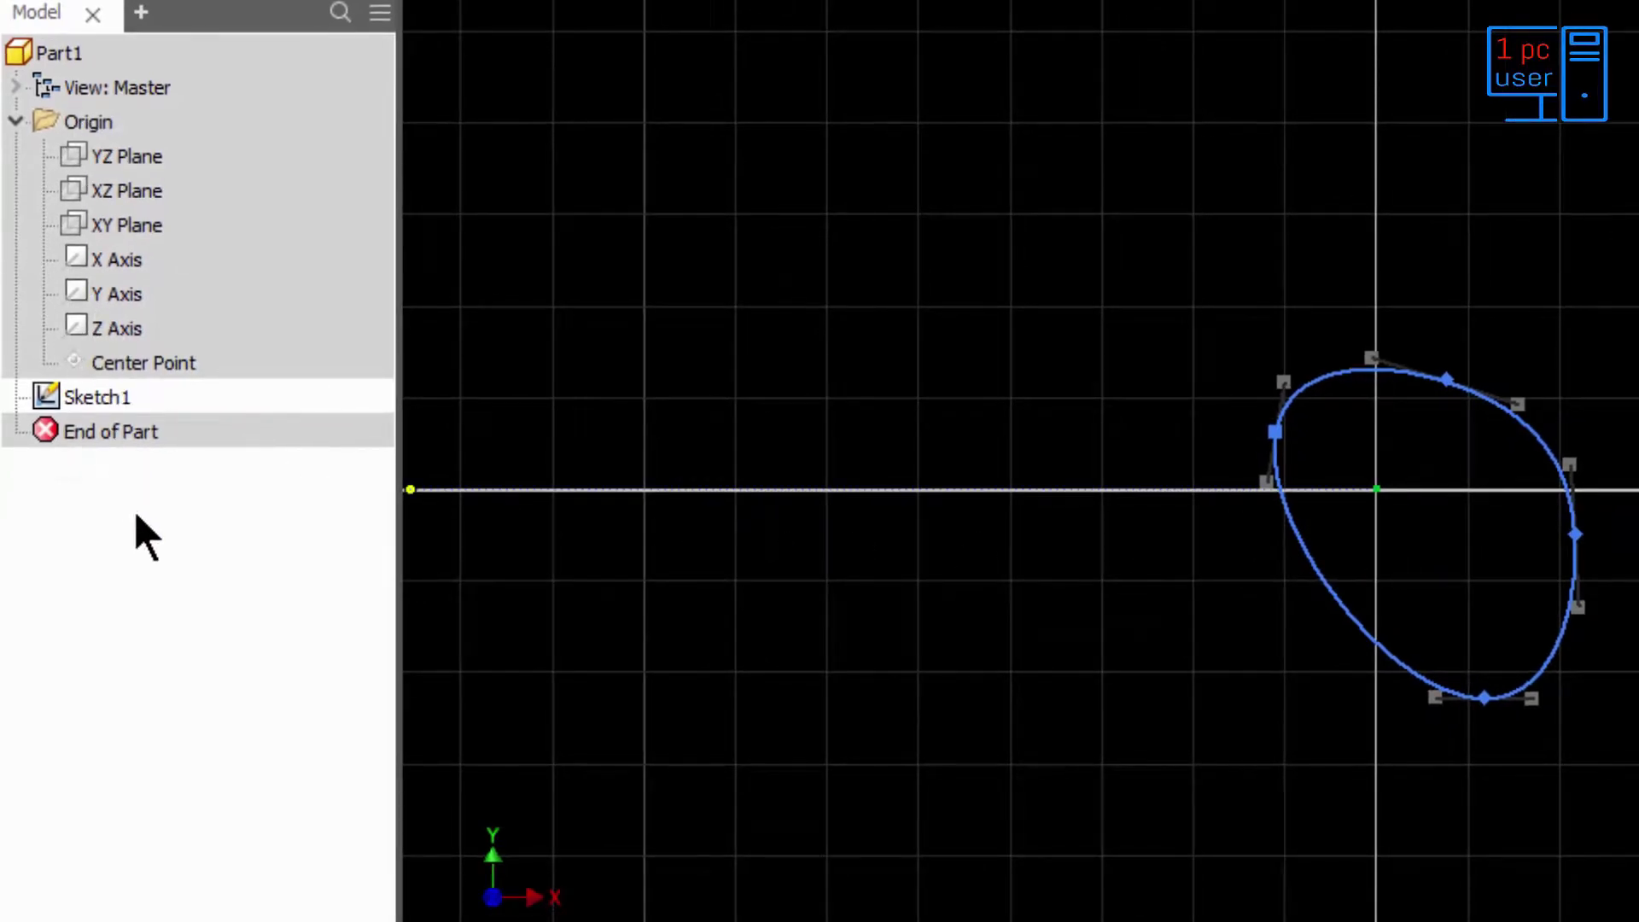
- Finish the spline sketch and start extruding its closed profile
{"action": "left_click", "coordinate": [1579, 124]}
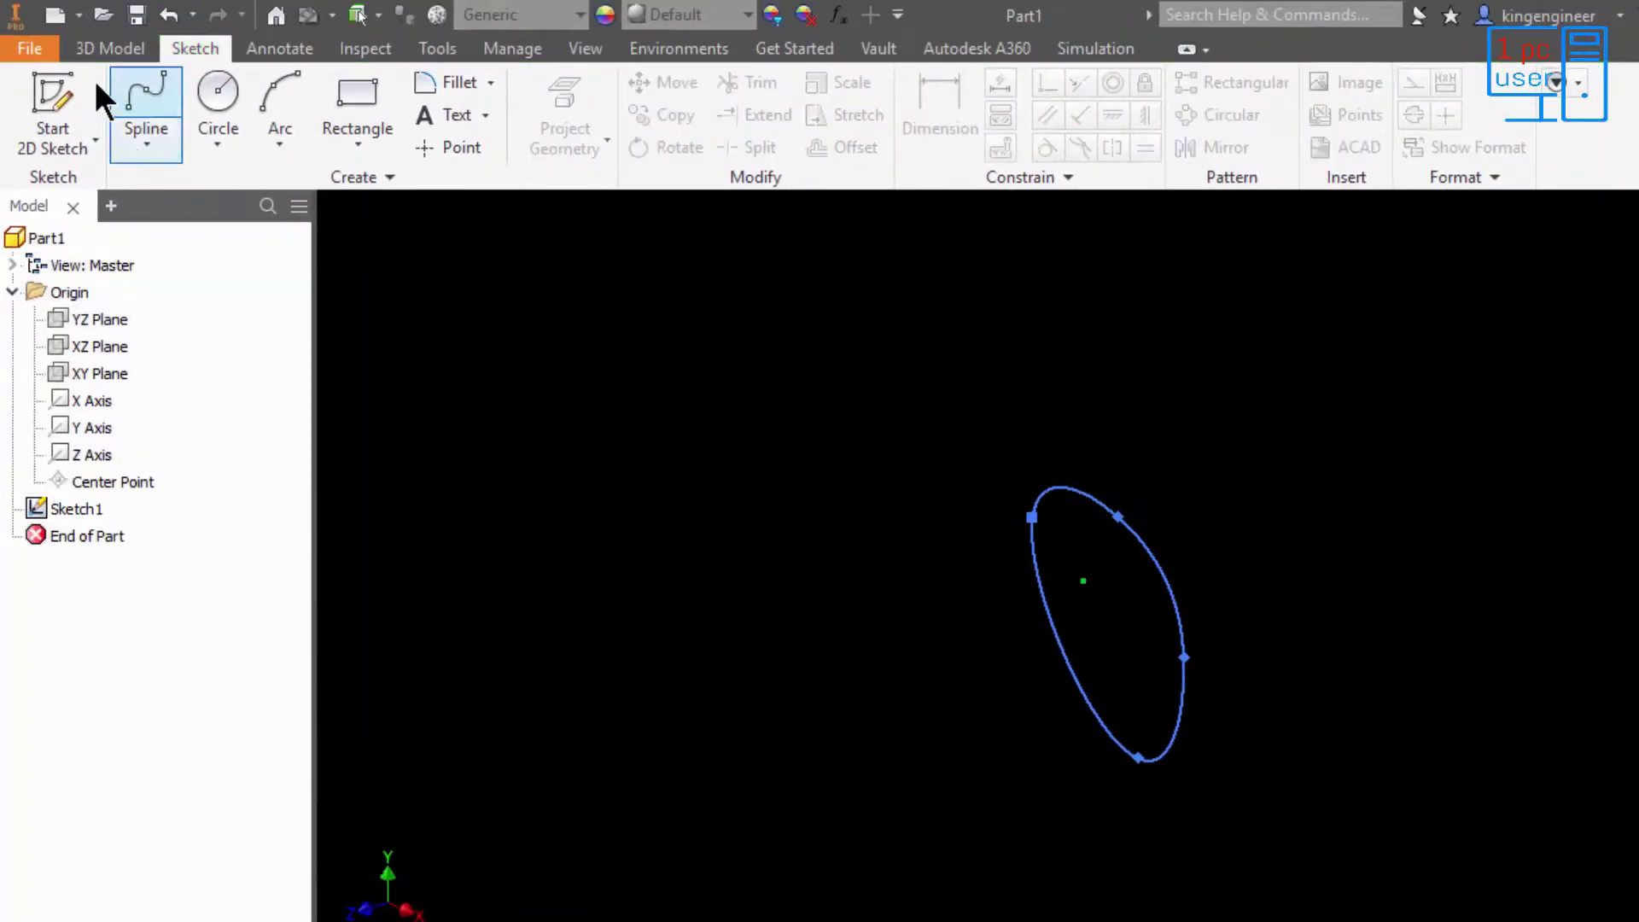
{"action": "left_click", "coordinate": [100, 49]}
{"action": "left_click", "coordinate": [149, 84]}
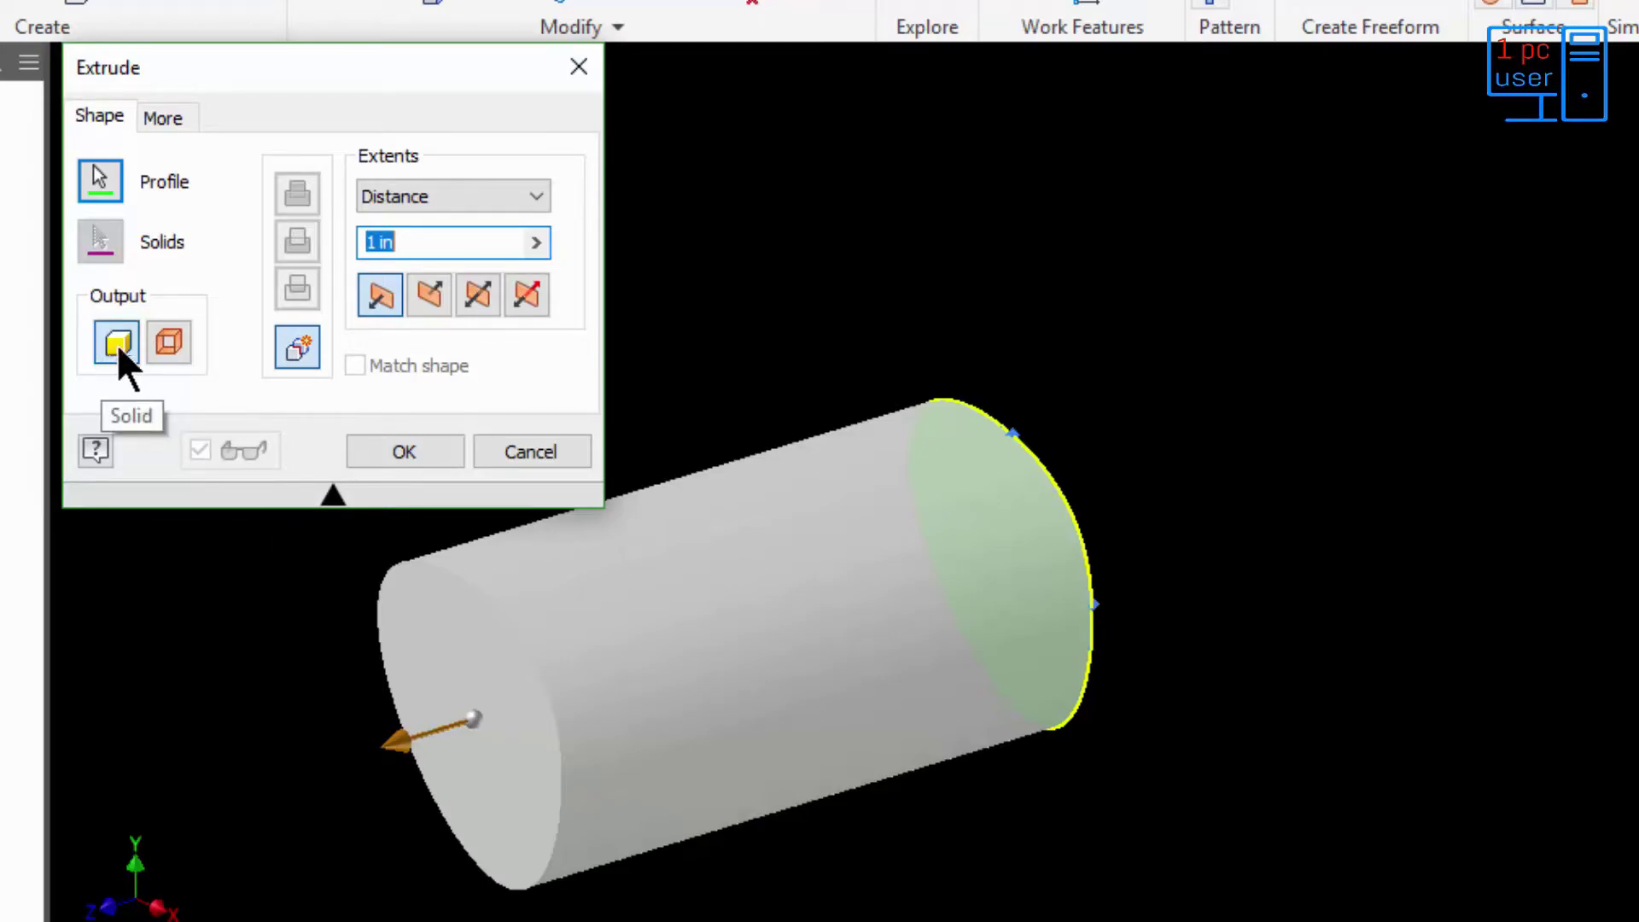
- Try surface output for the extrusion and return it to a new solid with a distance extent
{"action": "left_click", "coordinate": [169, 342]}
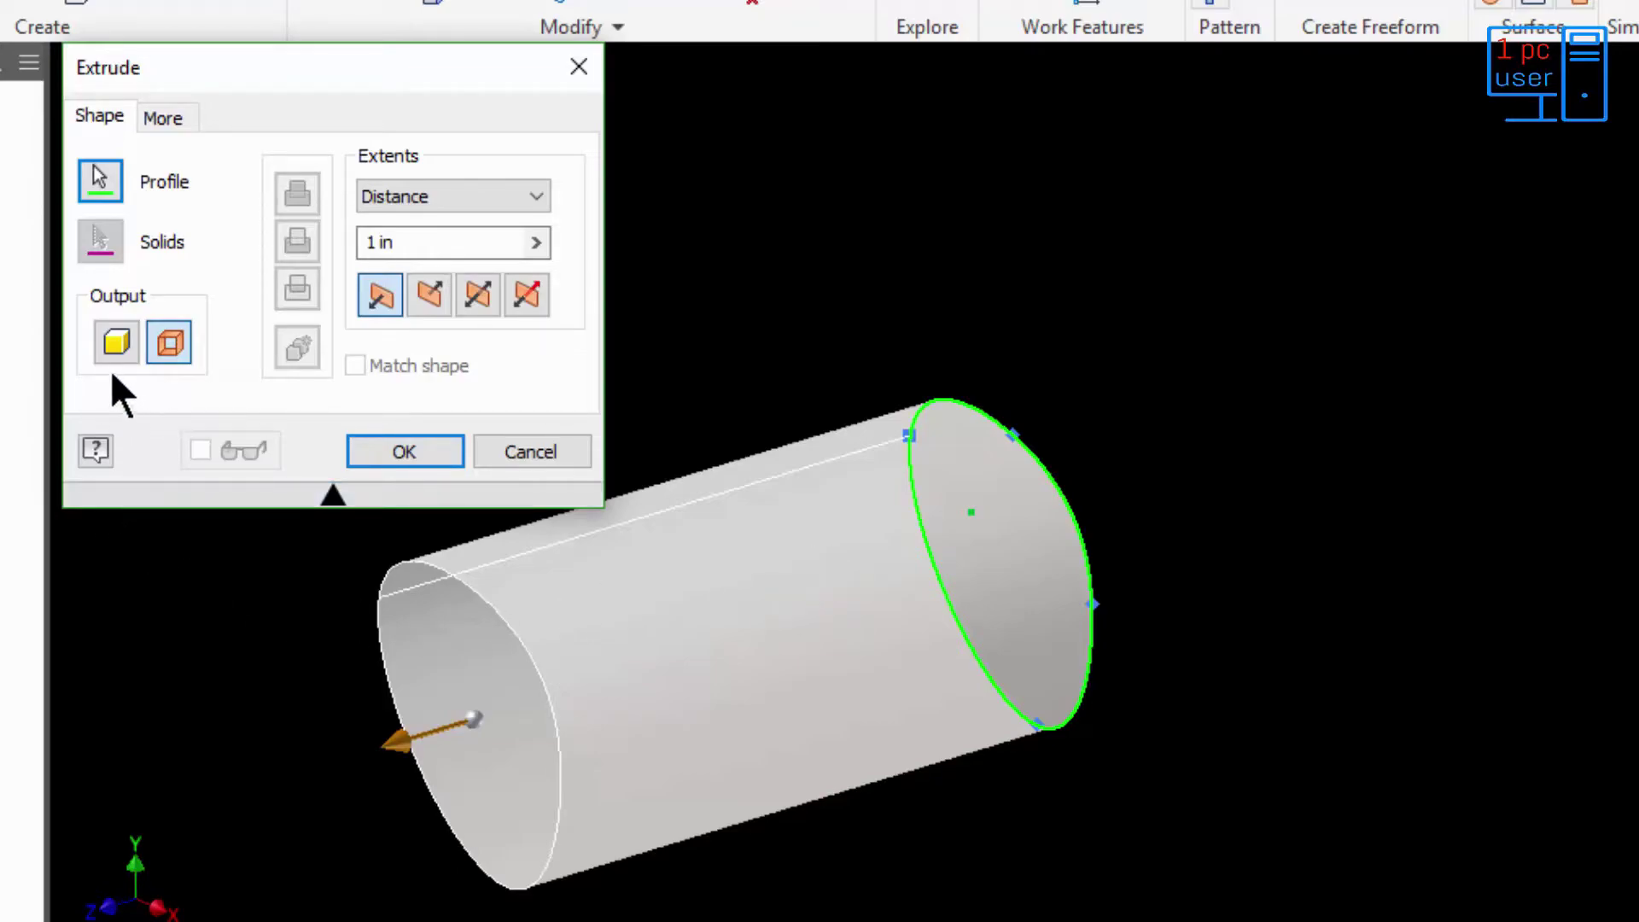
{"action": "left_click", "coordinate": [116, 337]}
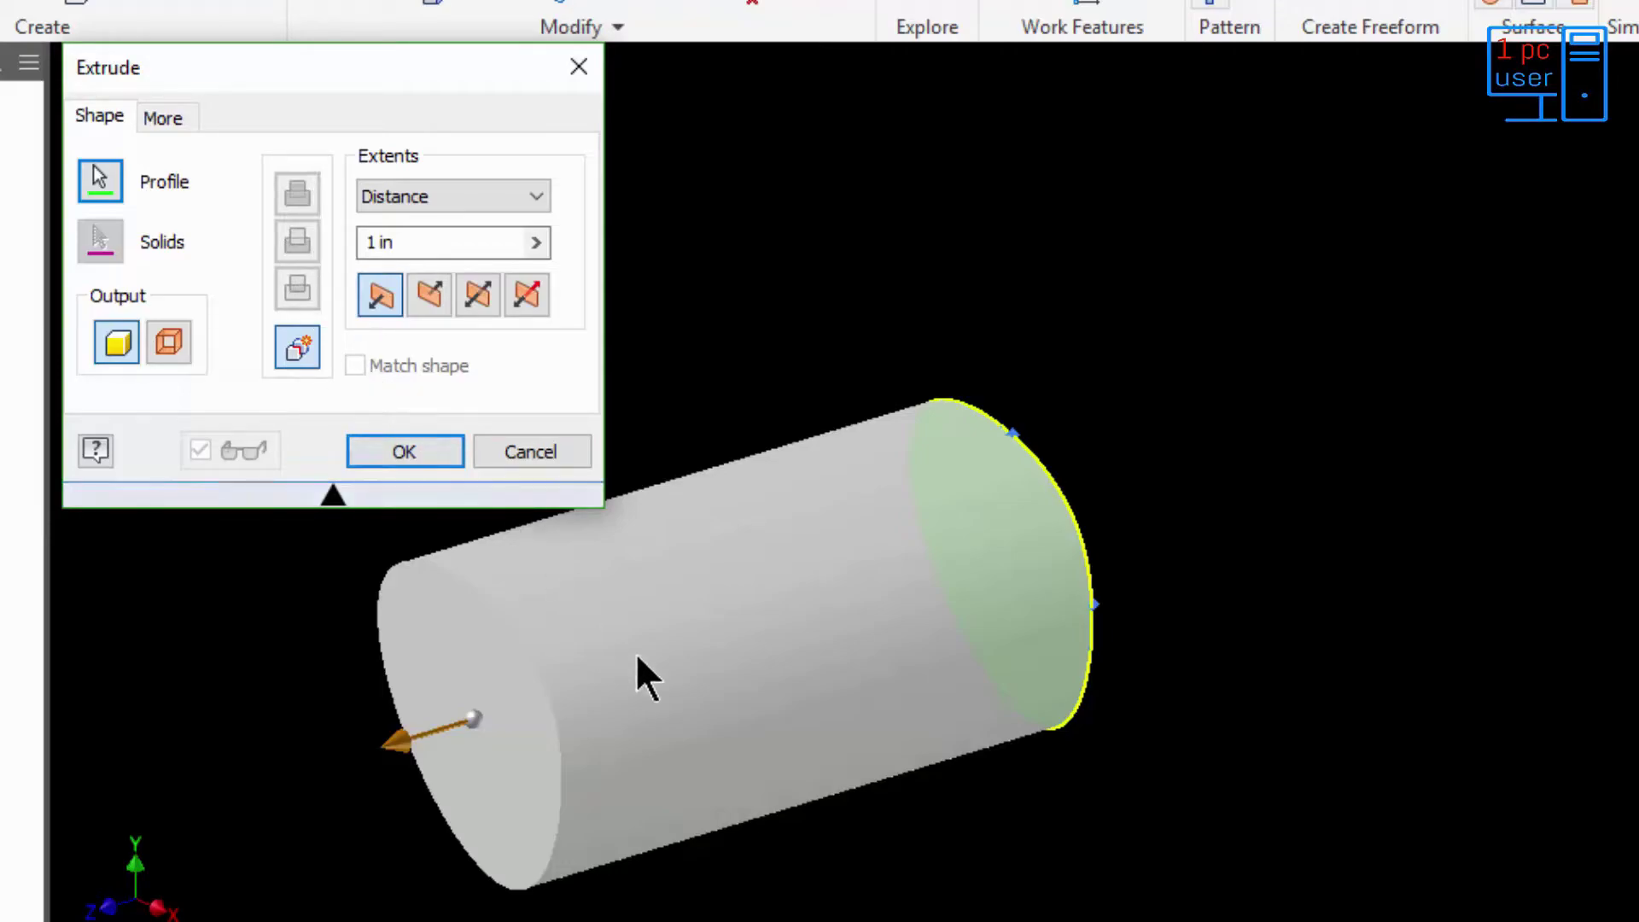
{"action": "left_click", "coordinate": [297, 345]}
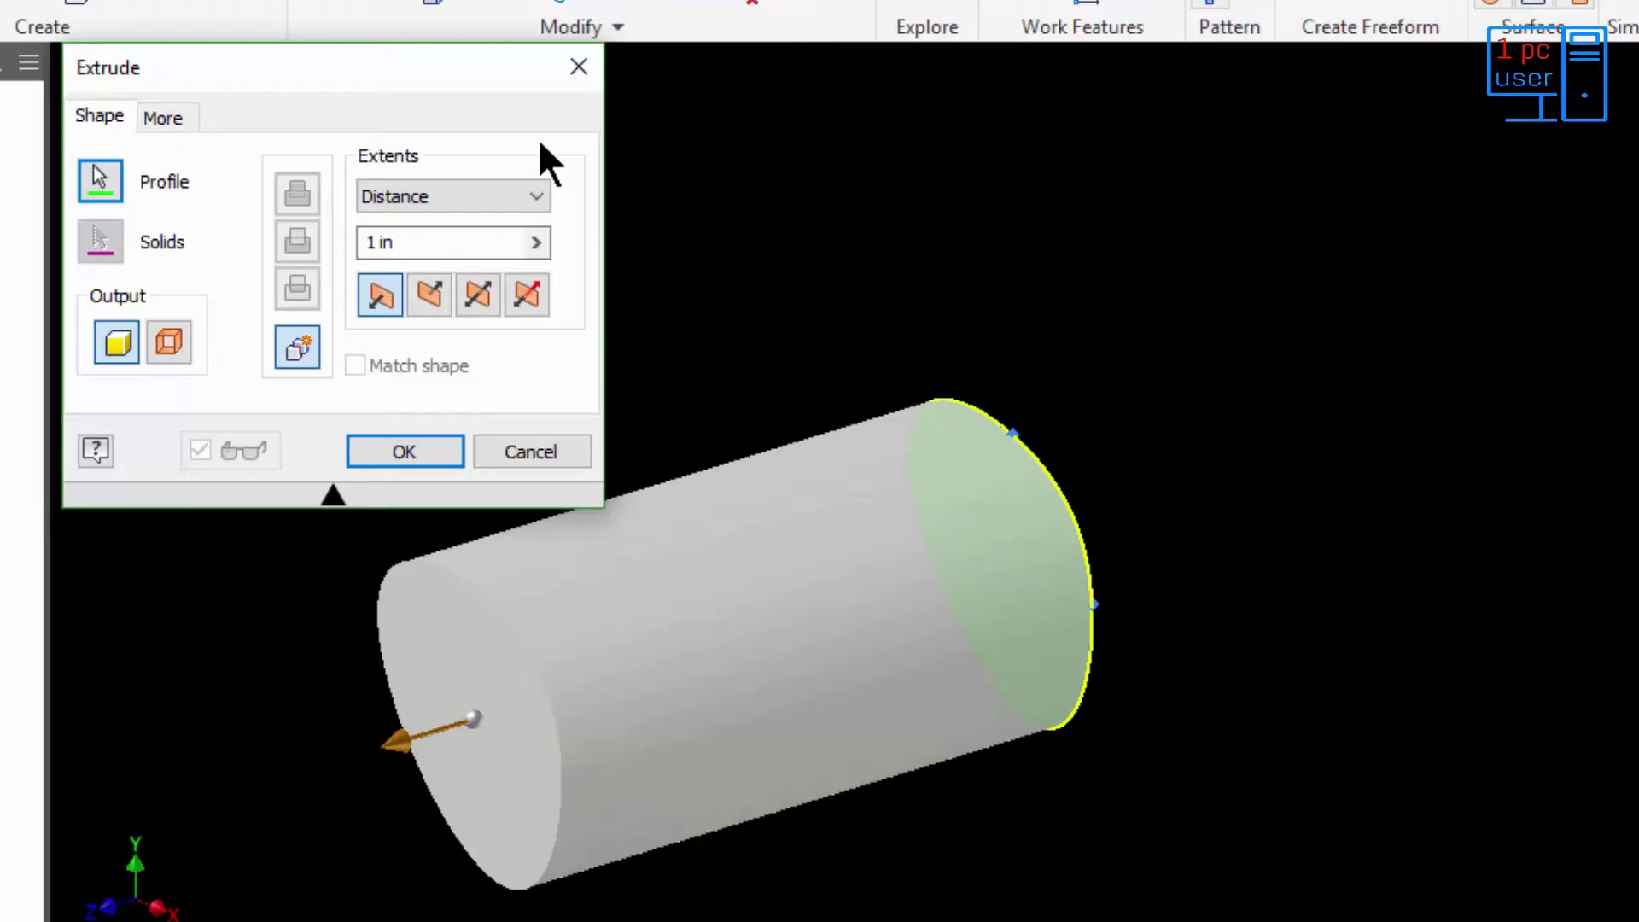
{"action": "left_click", "coordinate": [525, 191]}
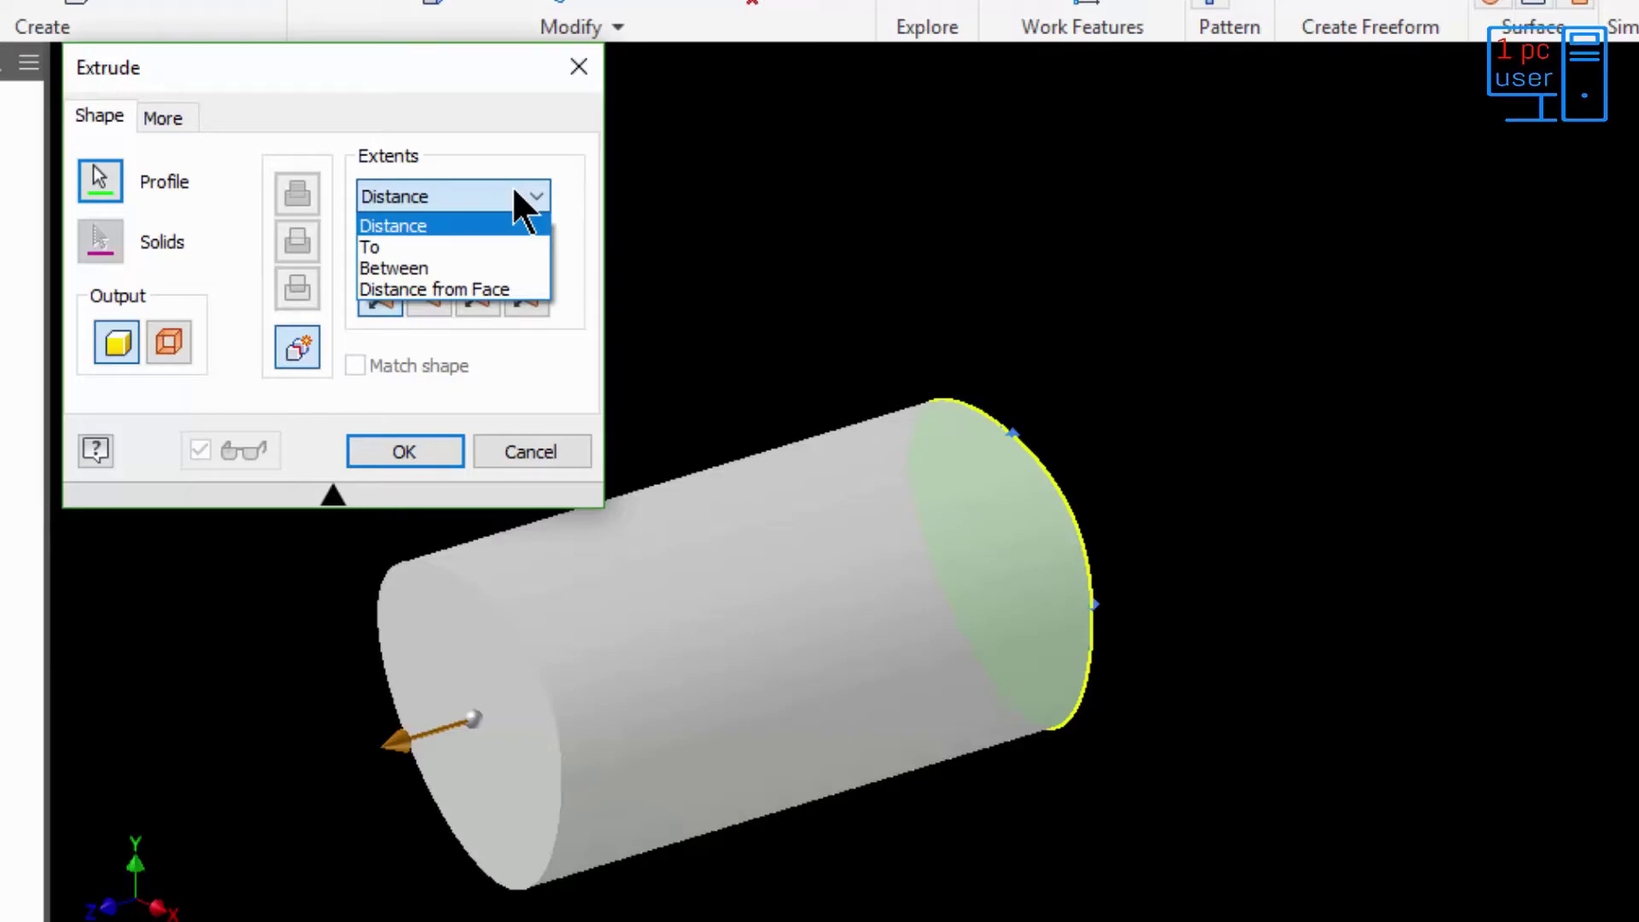
{"action": "left_click", "coordinate": [430, 225]}
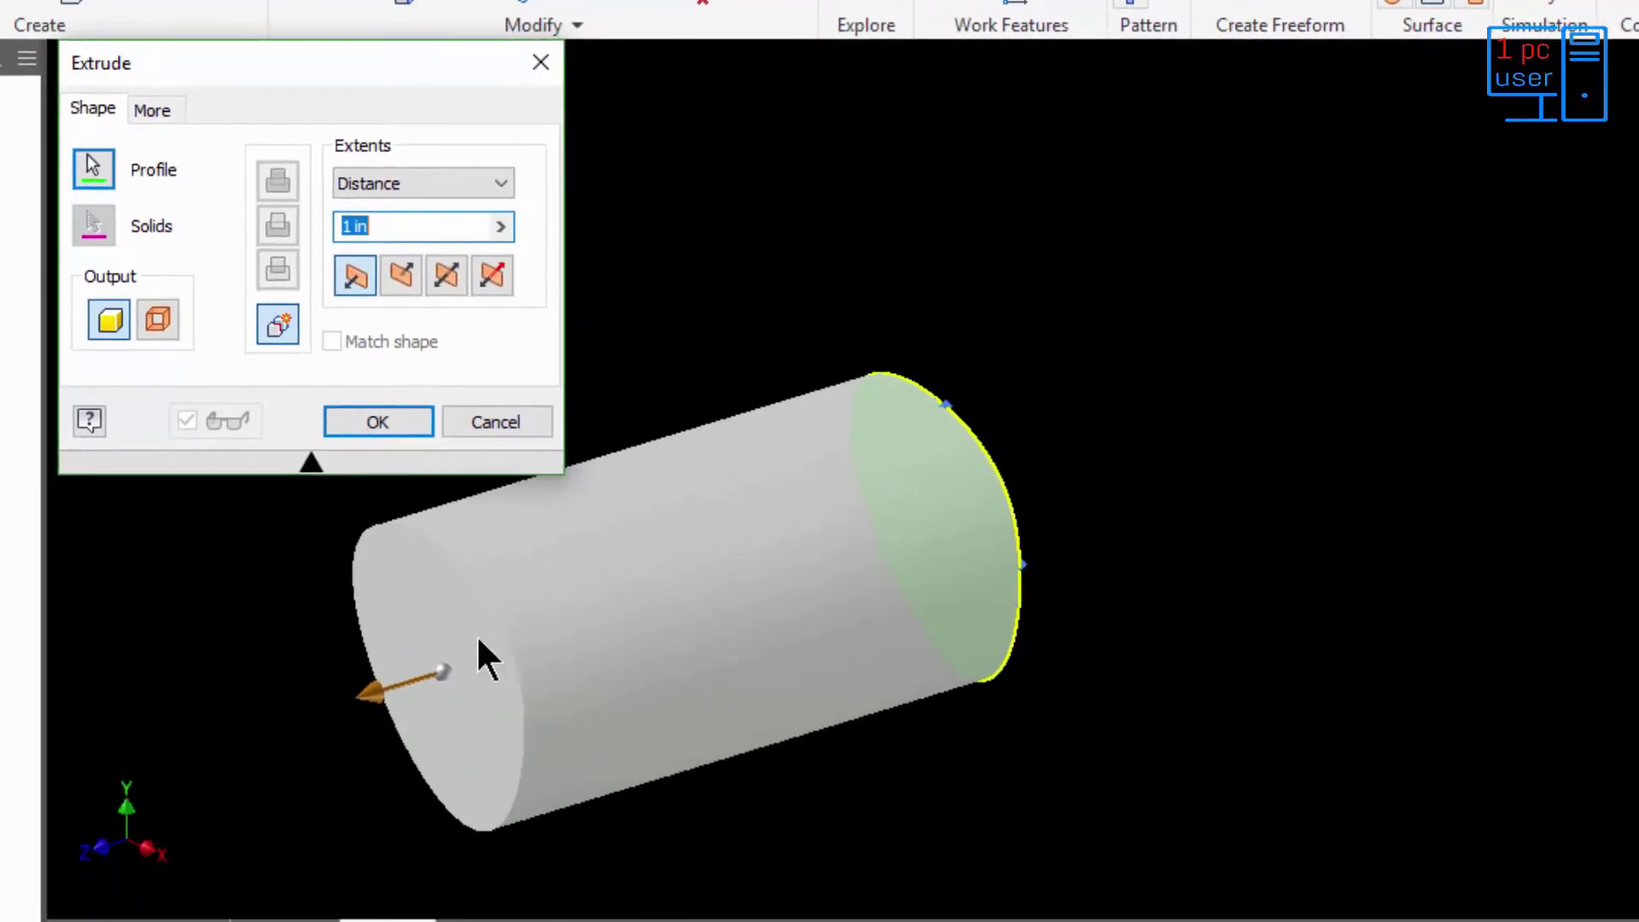
- Set the extrusion distance to 2 in
{"action": "left_click", "coordinate": [352, 226]}
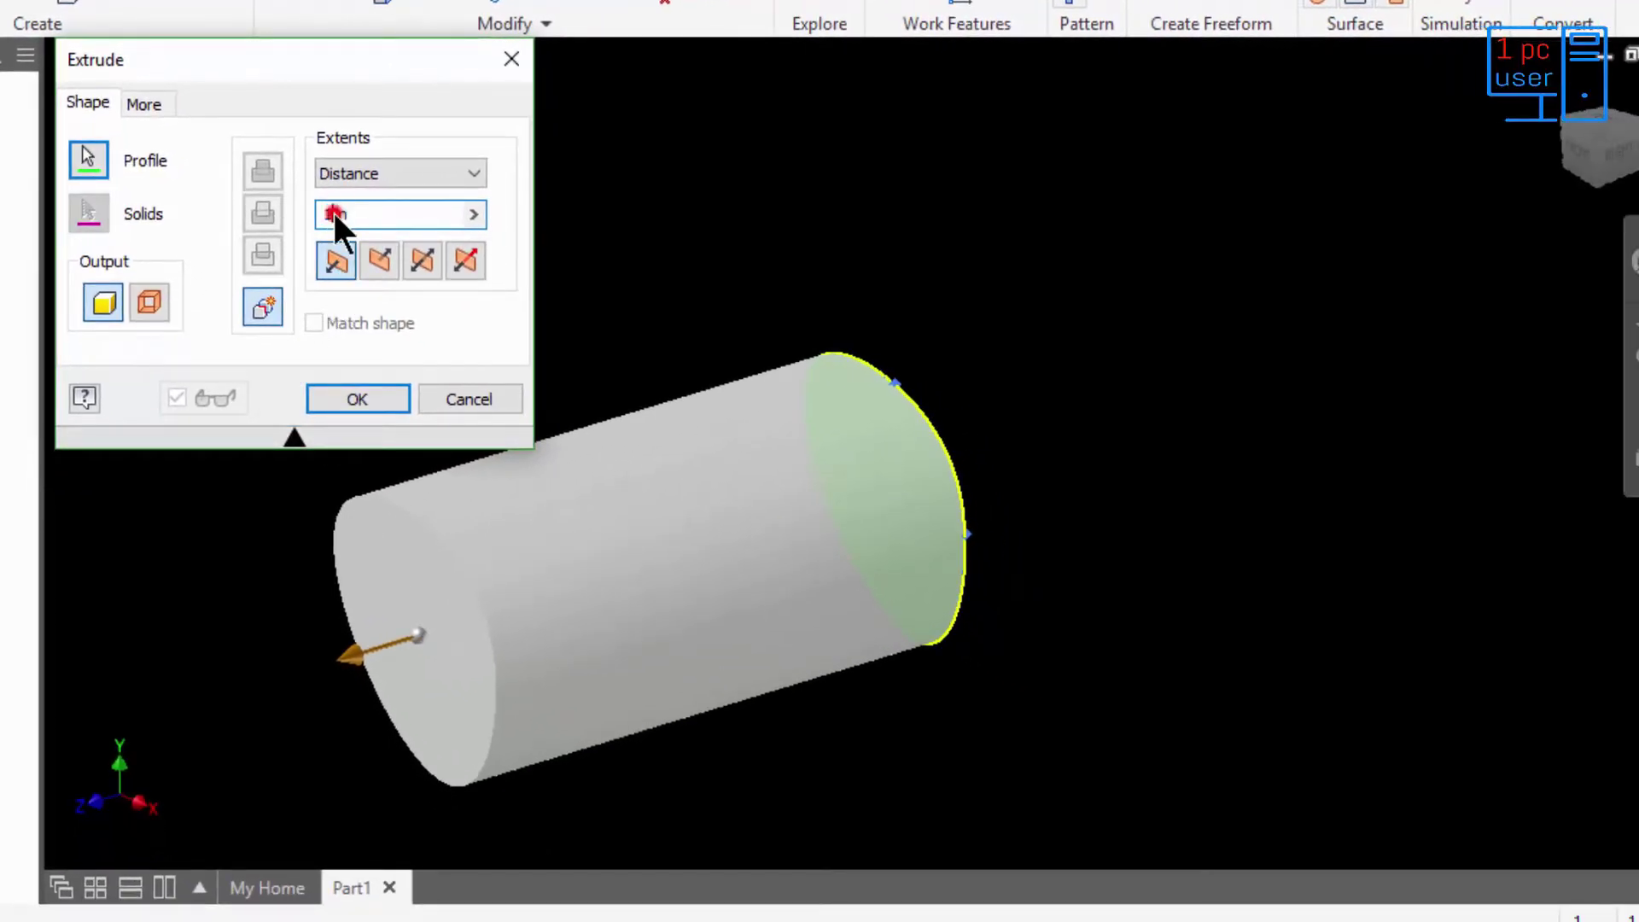
{"action": "double_click", "coordinate": [334, 213]}
{"action": "type", "text": "2"}
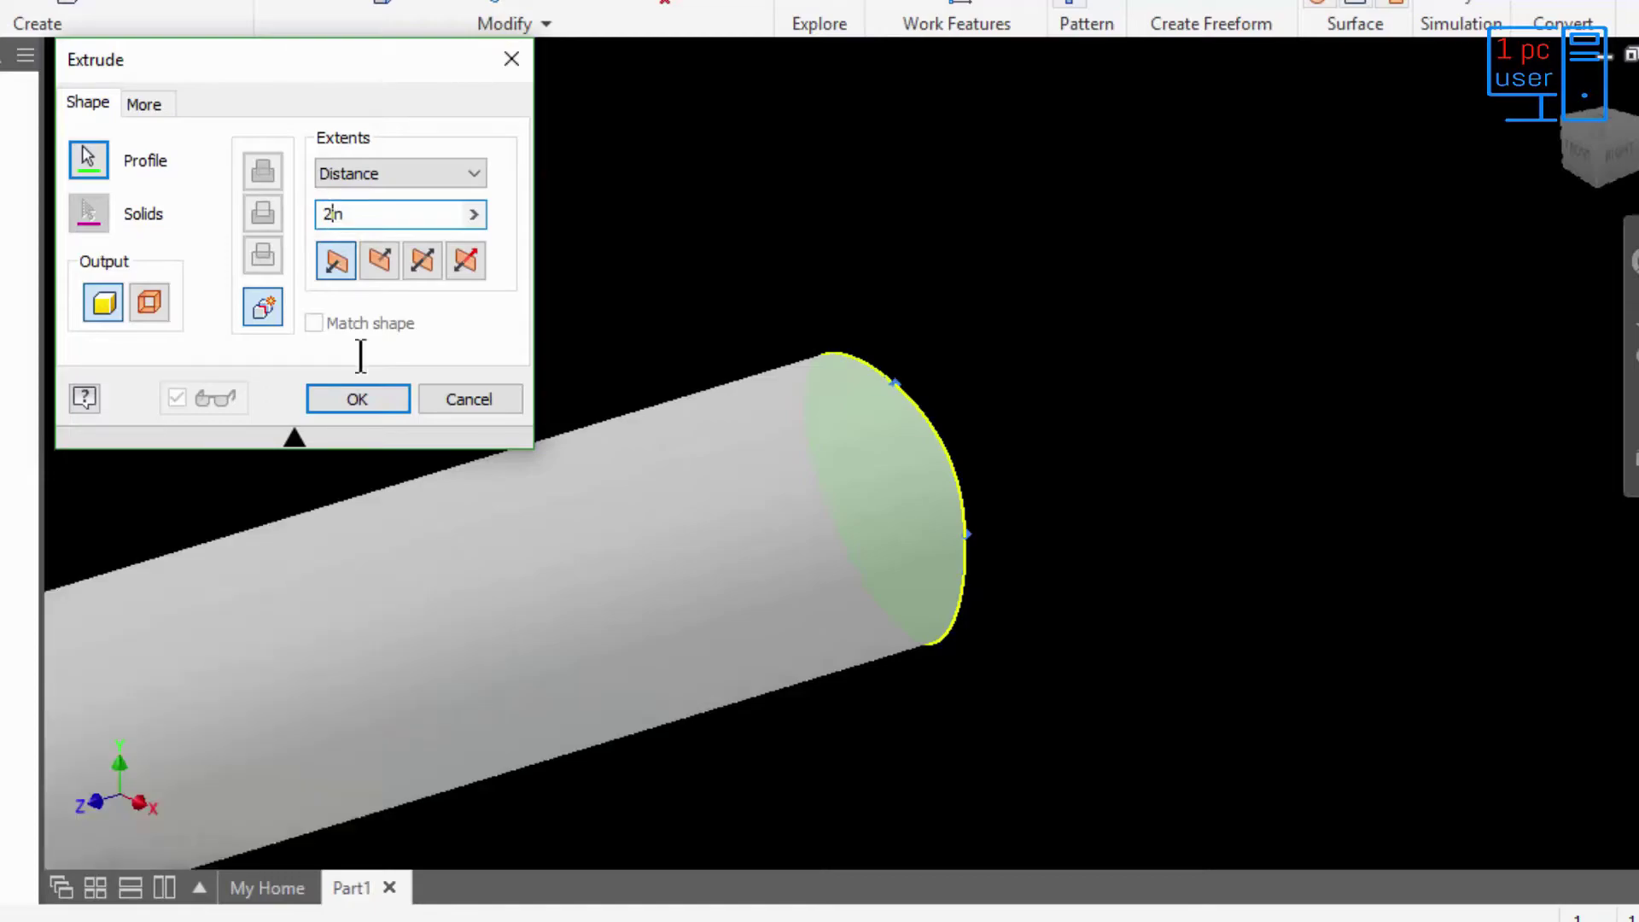
{"action": "scroll", "coordinate": [421, 519], "scroll_direction": "up", "scroll_amount": 2}
{"action": "scroll", "coordinate": [421, 522], "scroll_direction": "down", "scroll_amount": 5}
{"action": "middle_click_drag", "start_coordinate": [421, 555], "coordinate": [668, 514]}
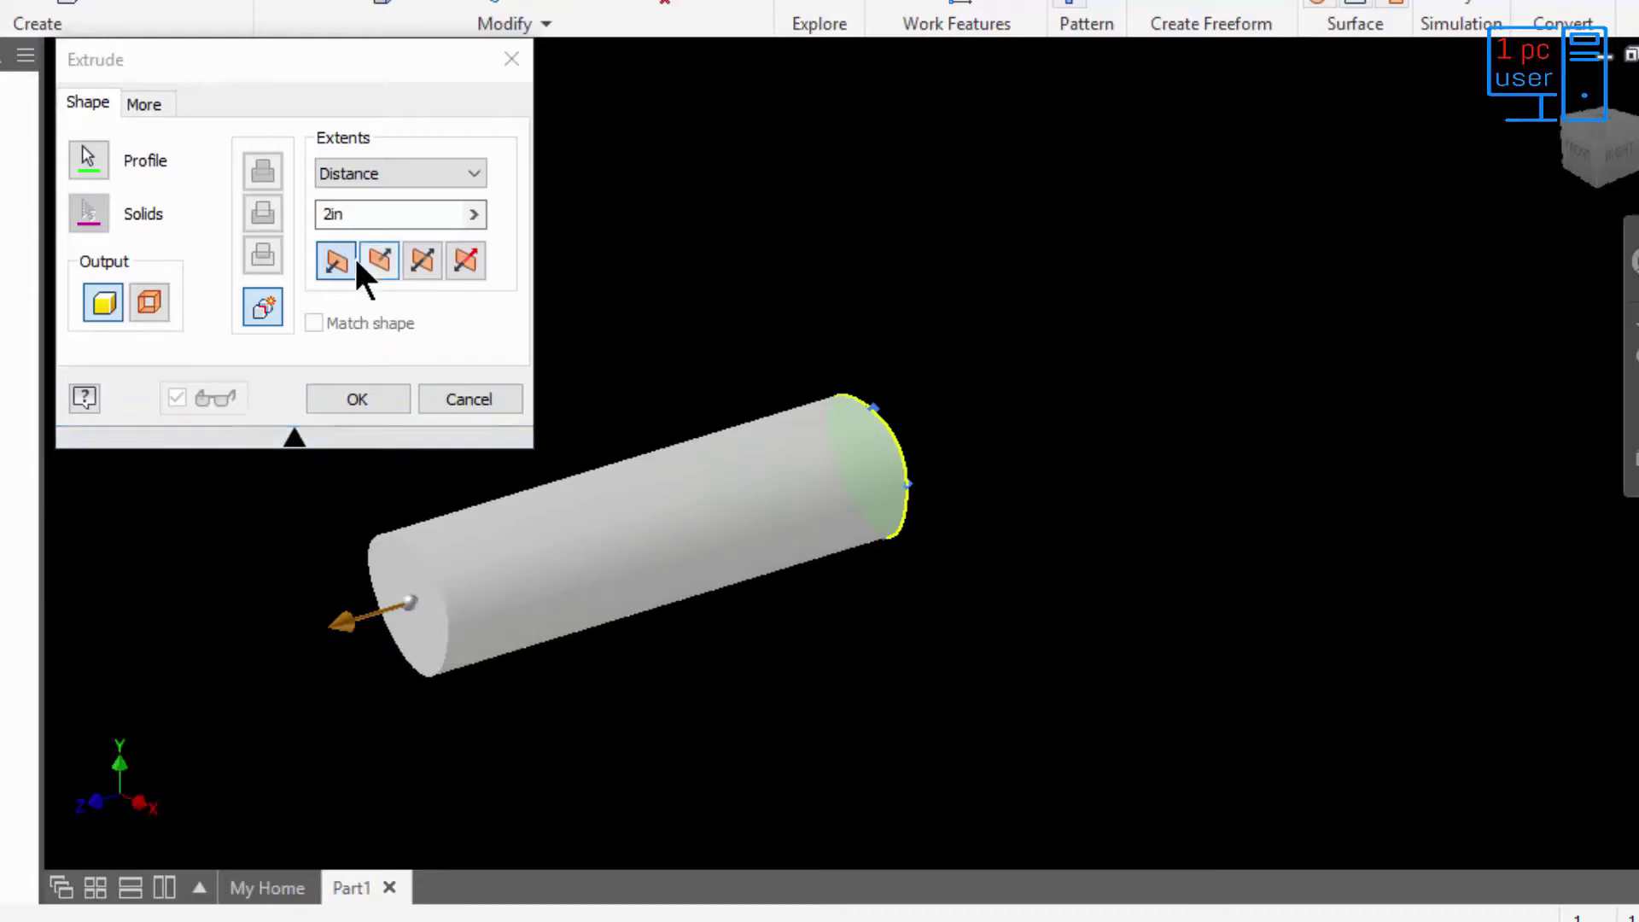
- Return the extrusion distance to 1 in
{"action": "left_click", "coordinate": [333, 213]}
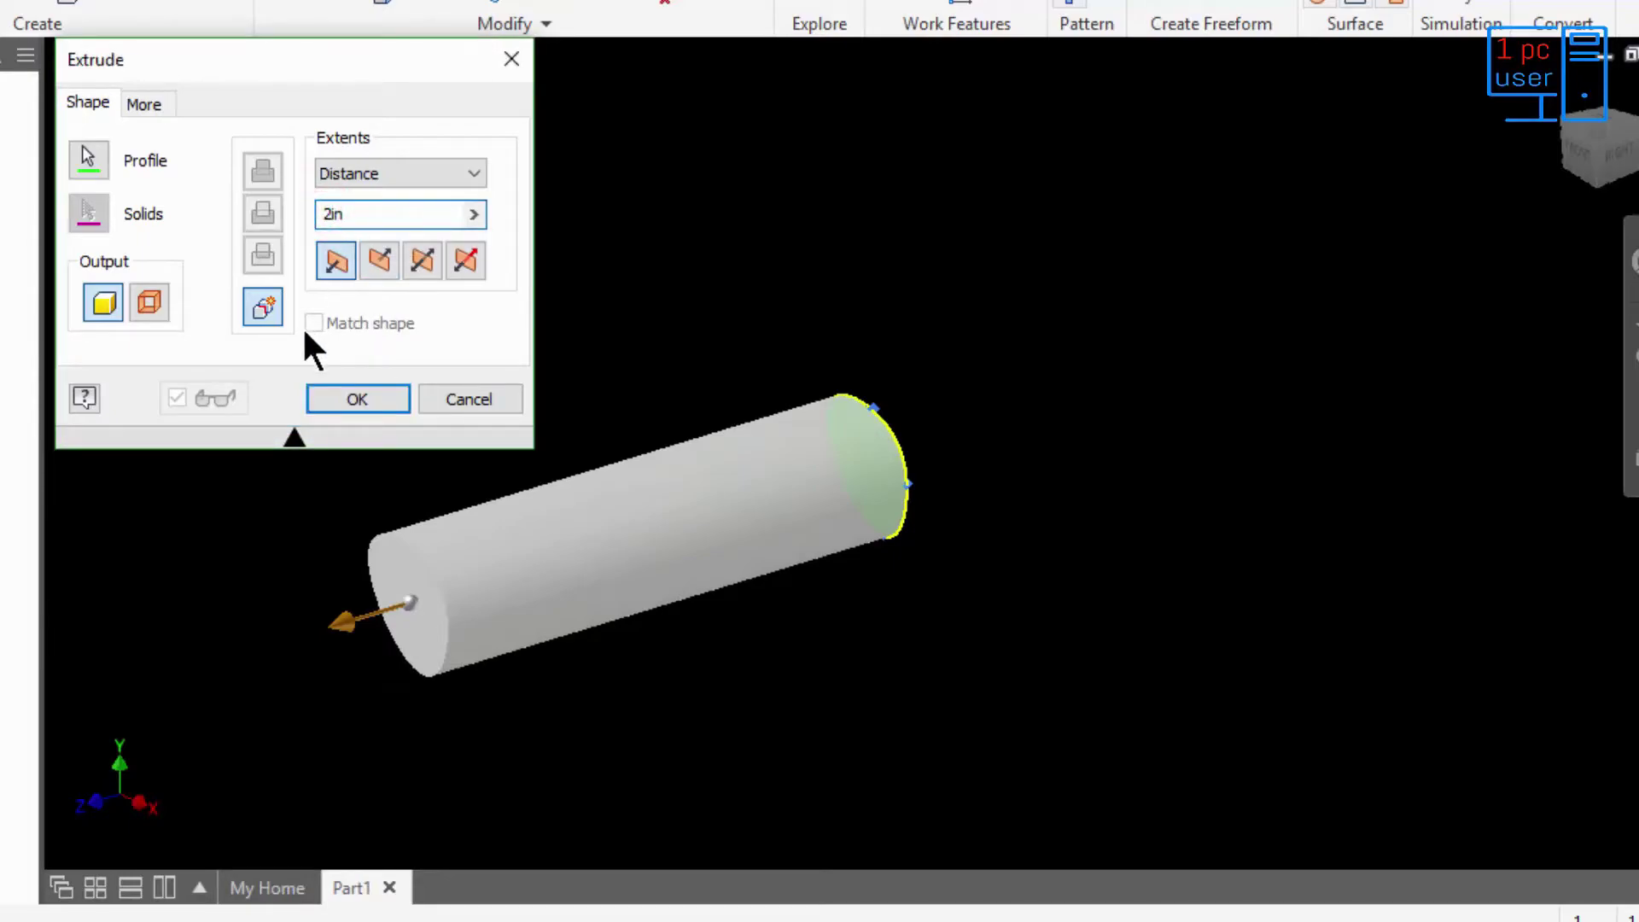
{"action": "key", "text": "BackSpace"}
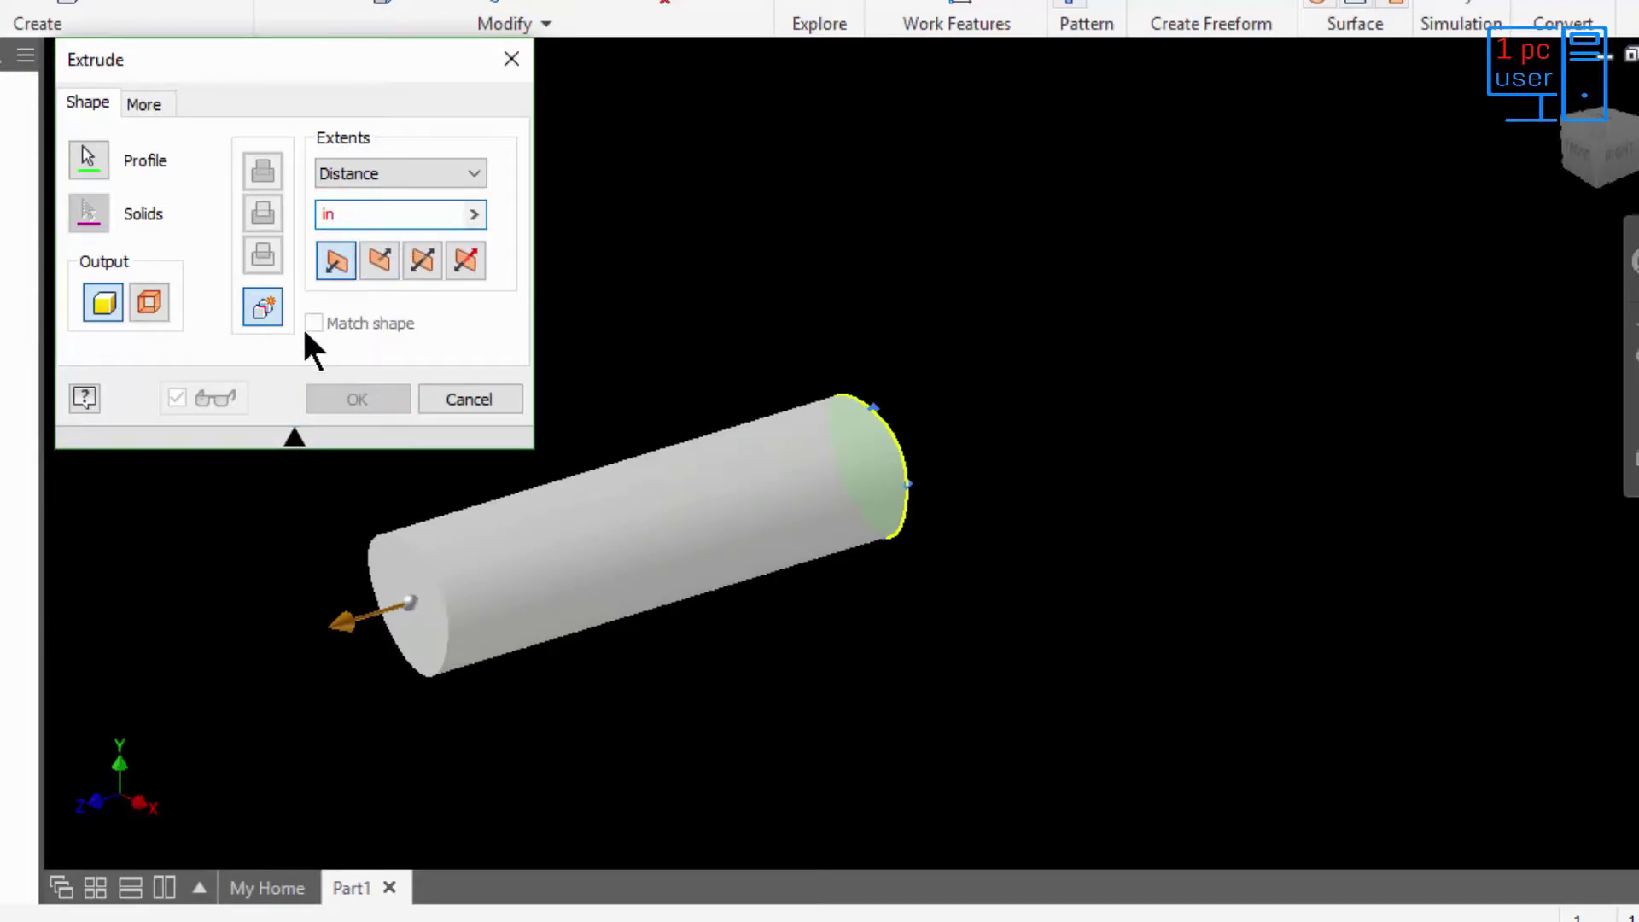
{"action": "type", "text": "1"}
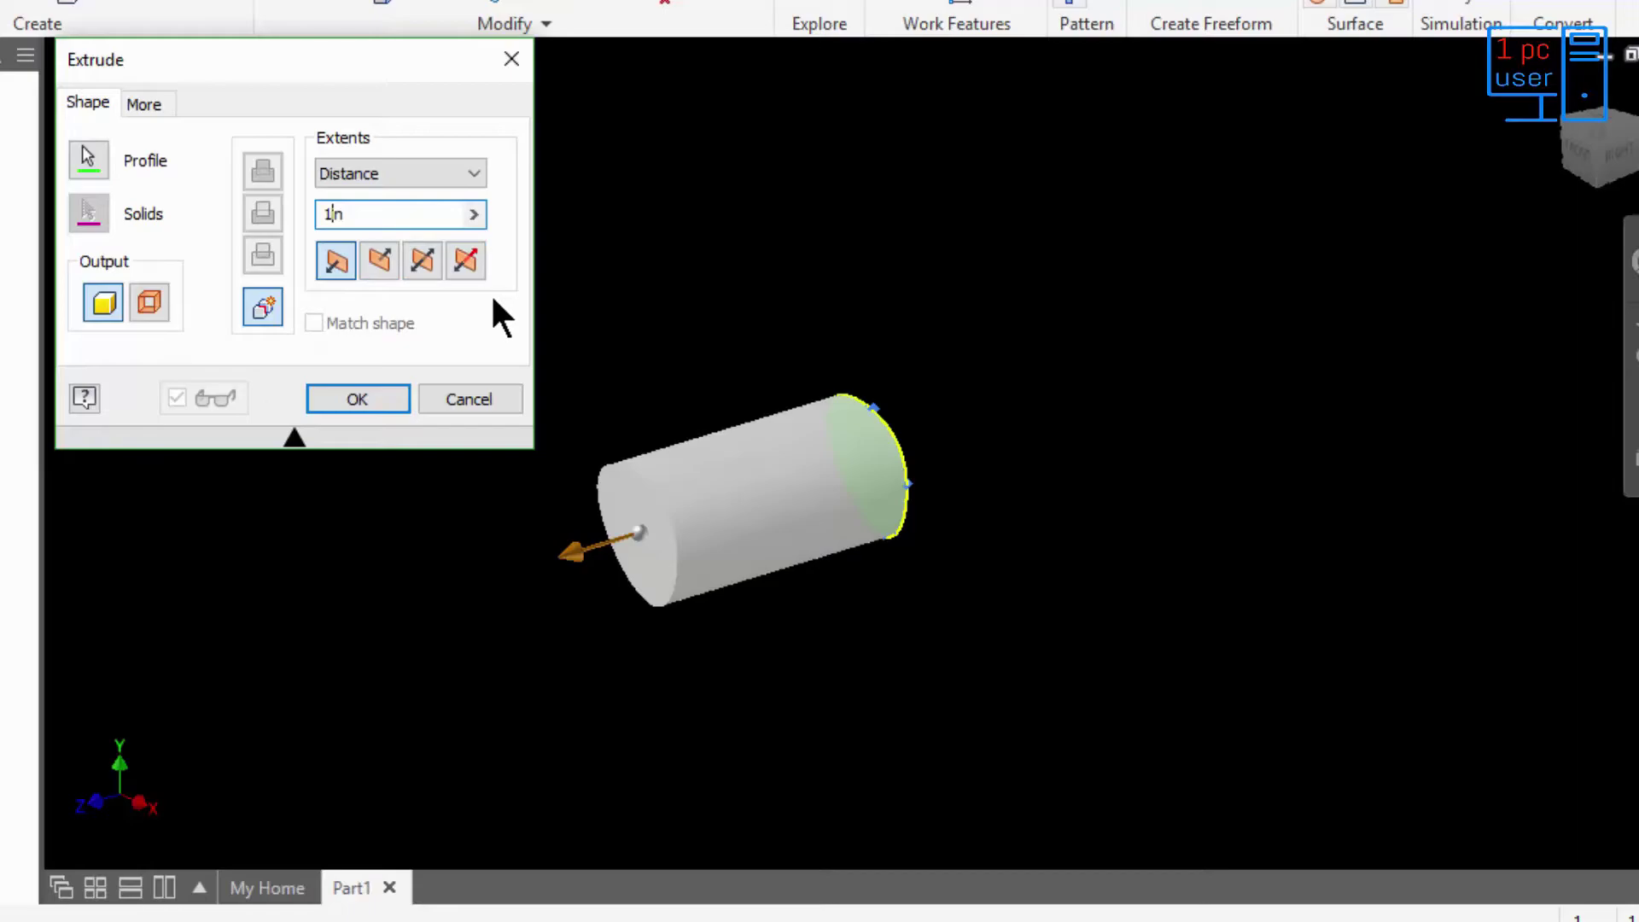
- Try the reversed, symmetric and asymmetric extrusion directions, with a 2 in distance on the asymmetric second side
{"action": "left_click", "coordinate": [332, 260]}
{"action": "left_click", "coordinate": [382, 259]}
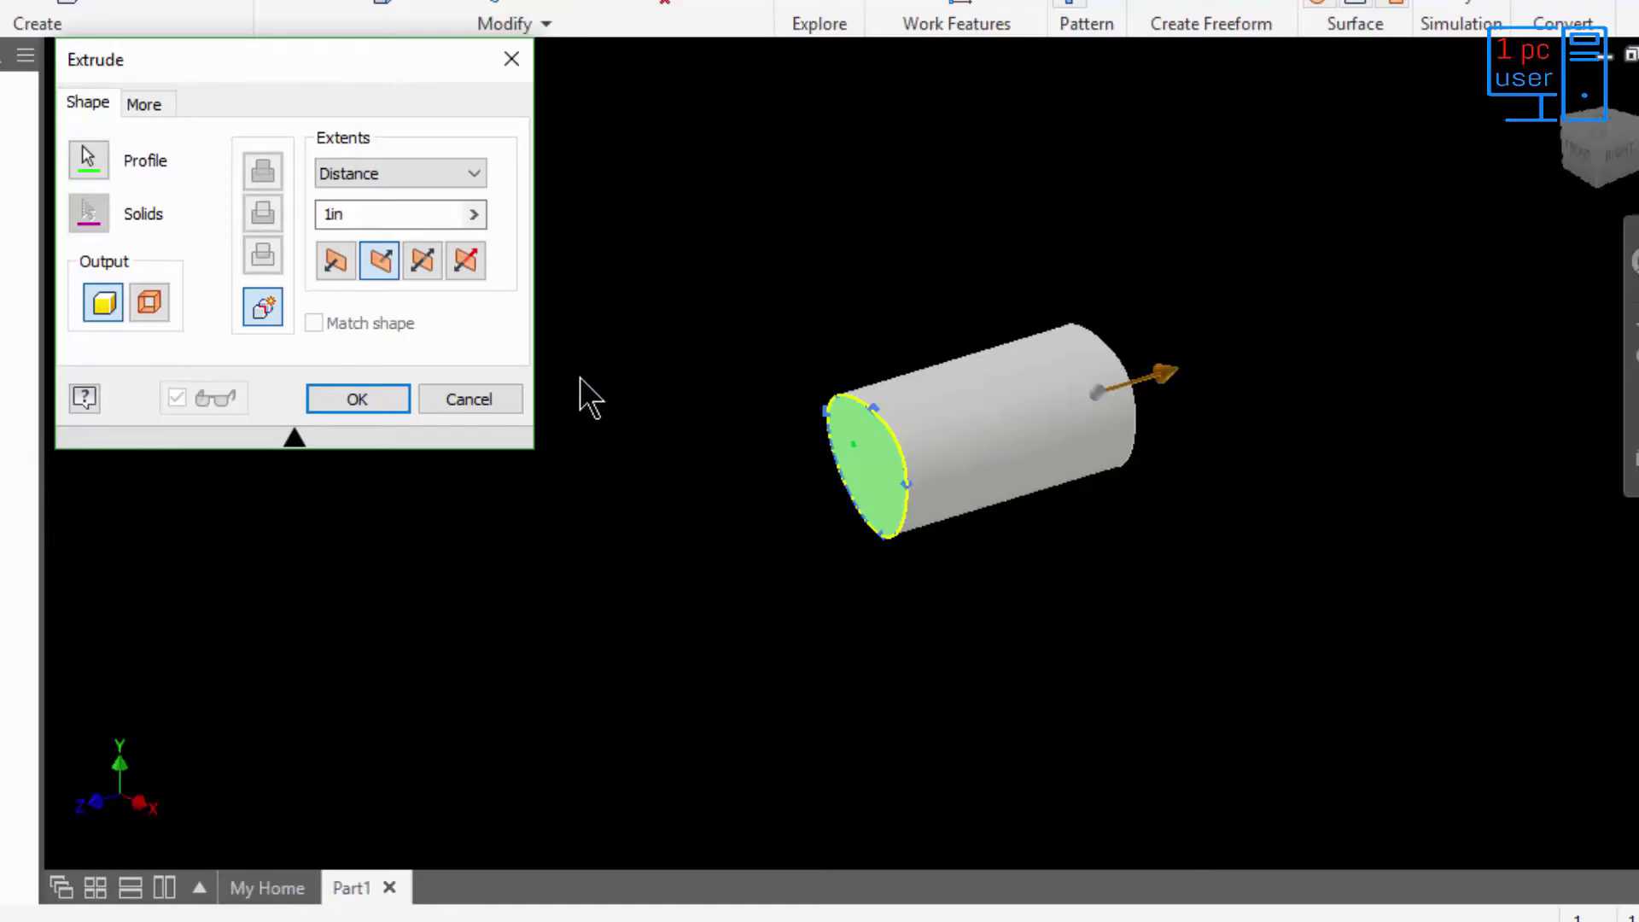
{"action": "left_click", "coordinate": [422, 248]}
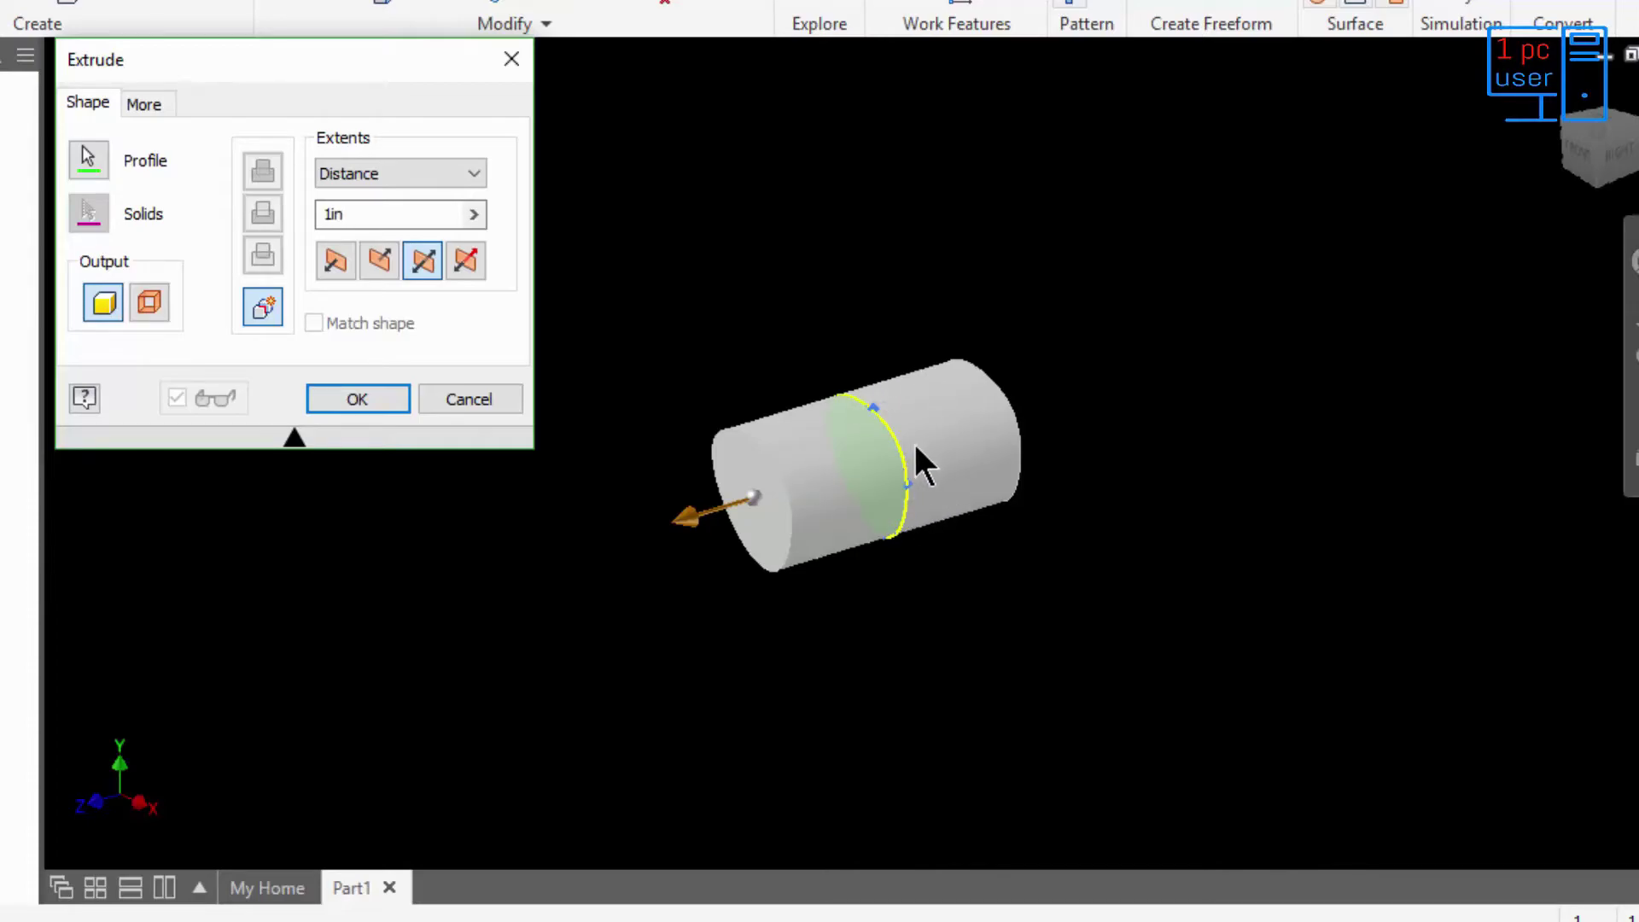
{"action": "left_click", "coordinate": [467, 256]}
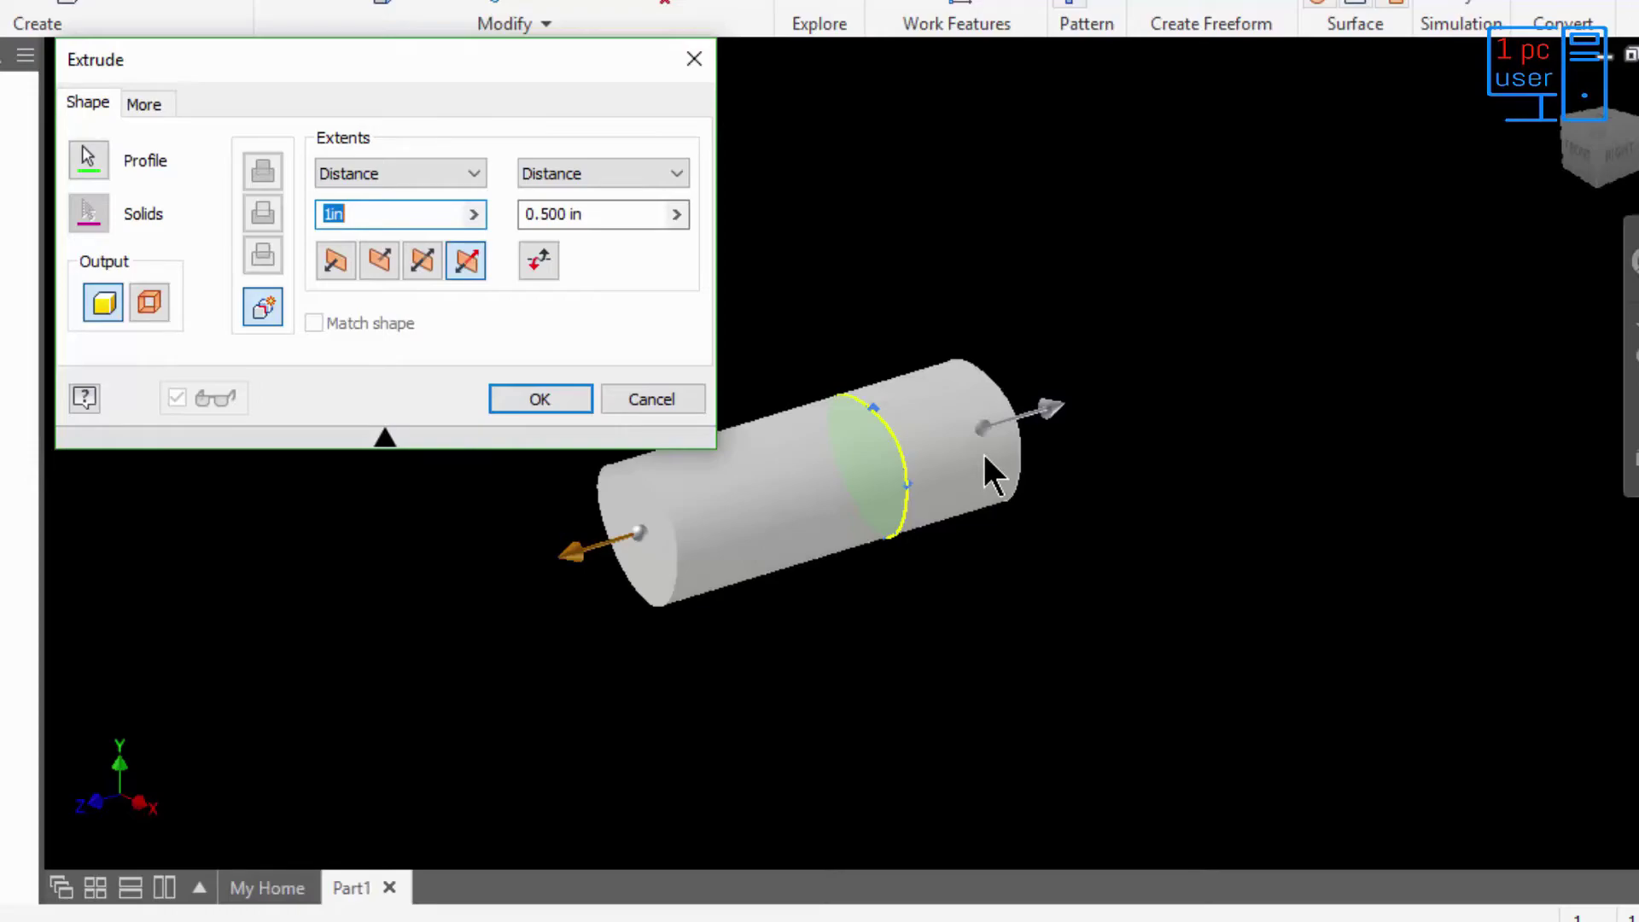
{"action": "double_click", "coordinate": [550, 214]}
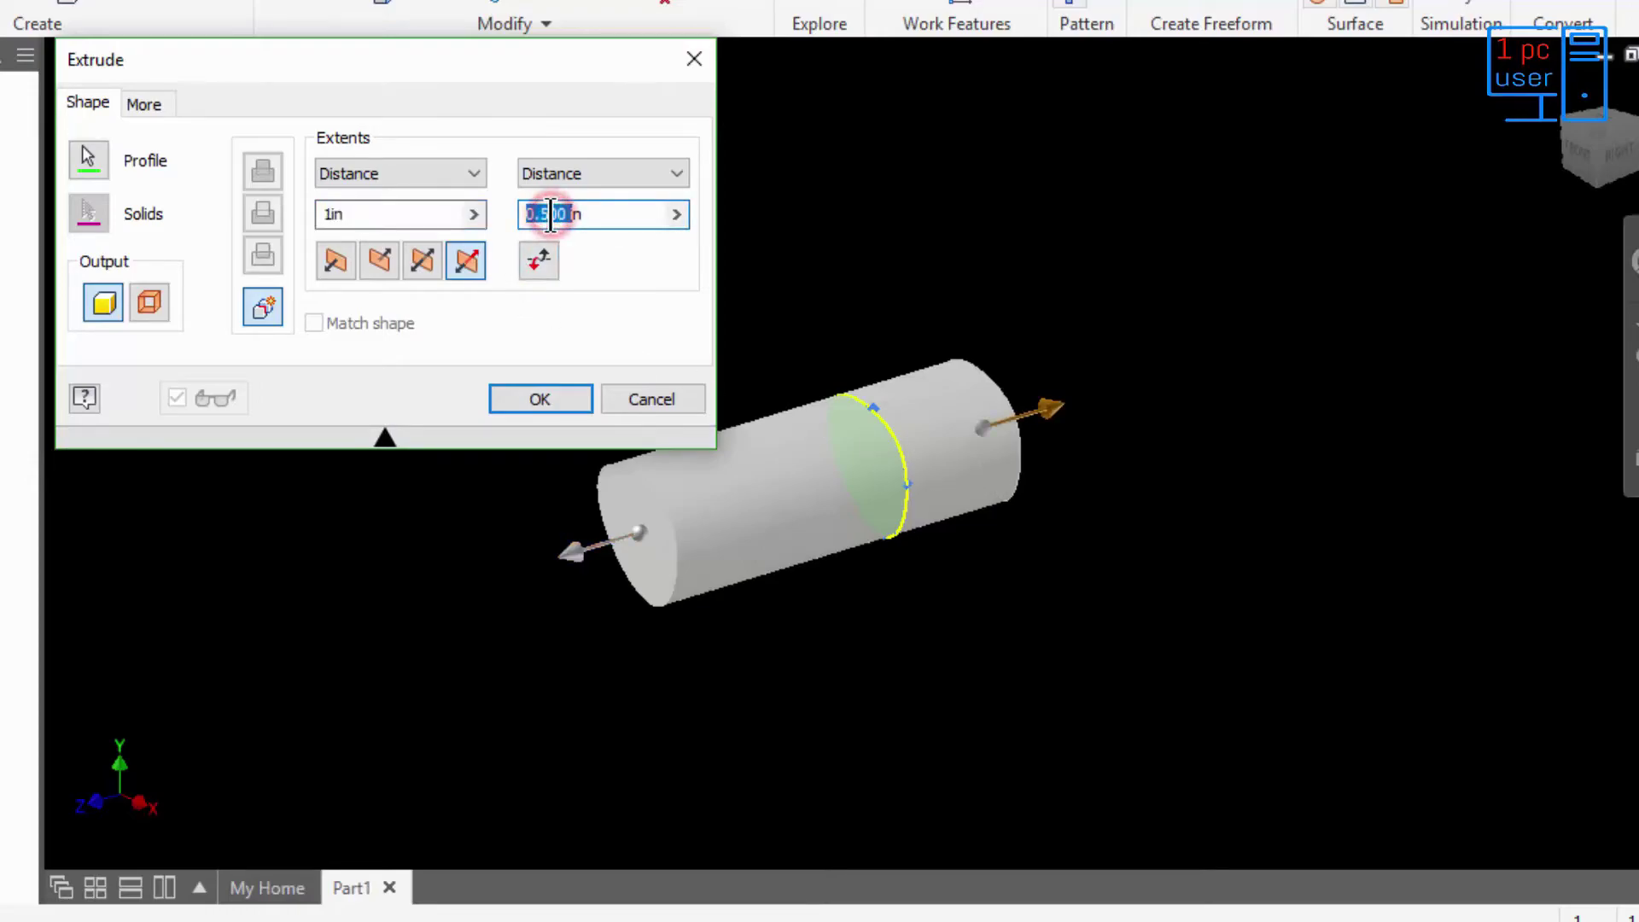
{"action": "type", "text": "2"}
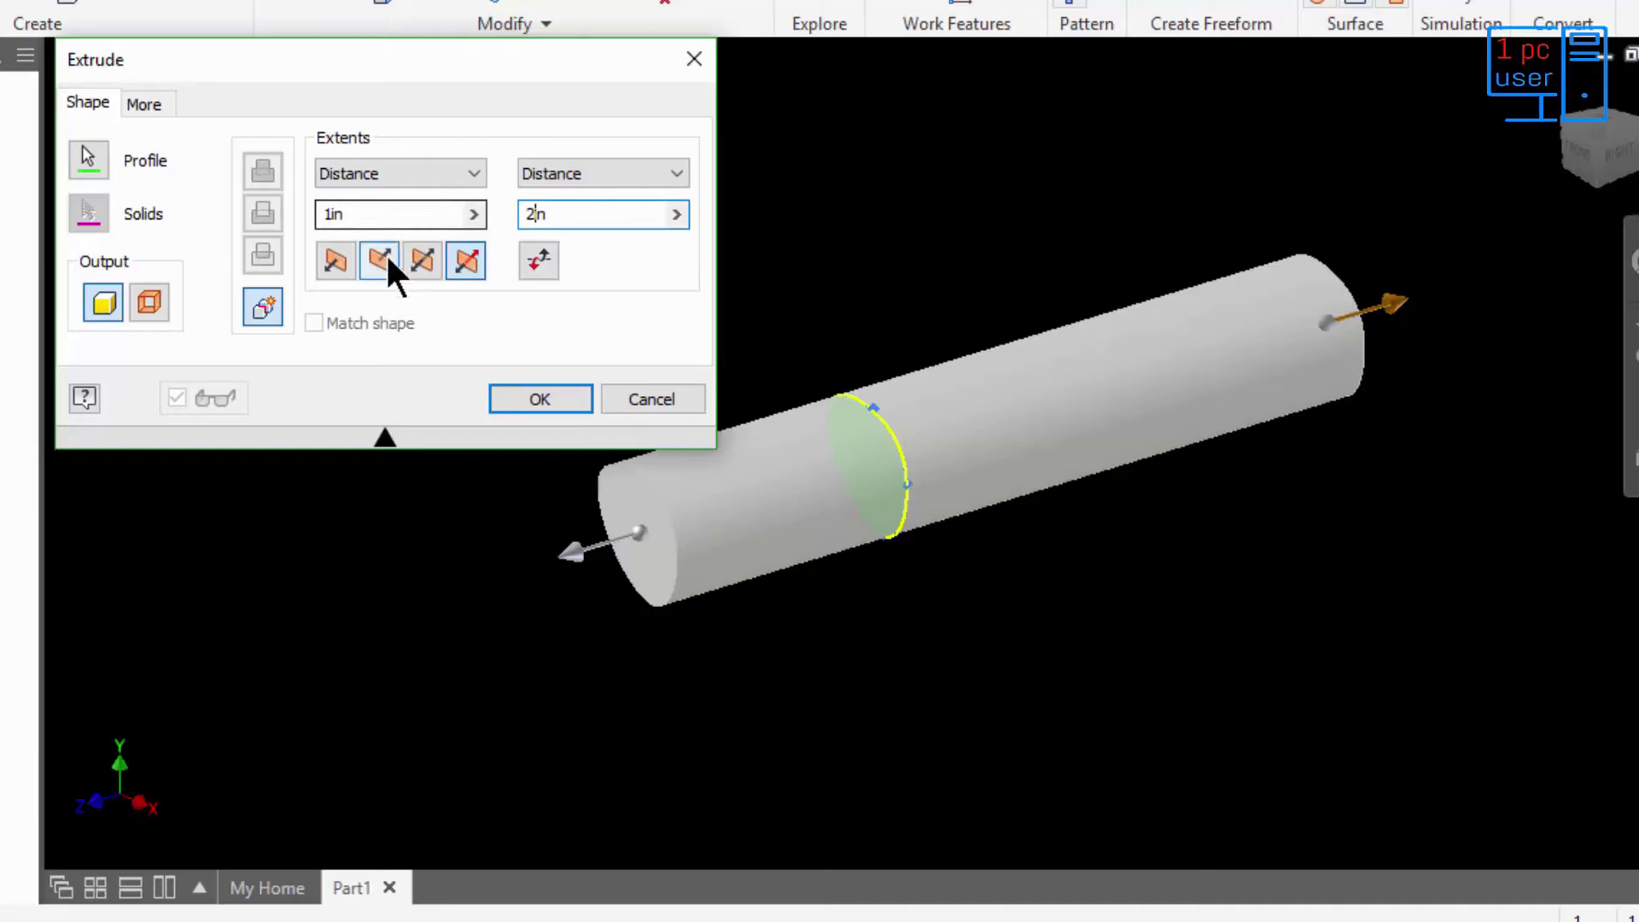
- Extrude the spline profile 1 in in the first direction only as a new solid
{"action": "left_click", "coordinate": [327, 260]}
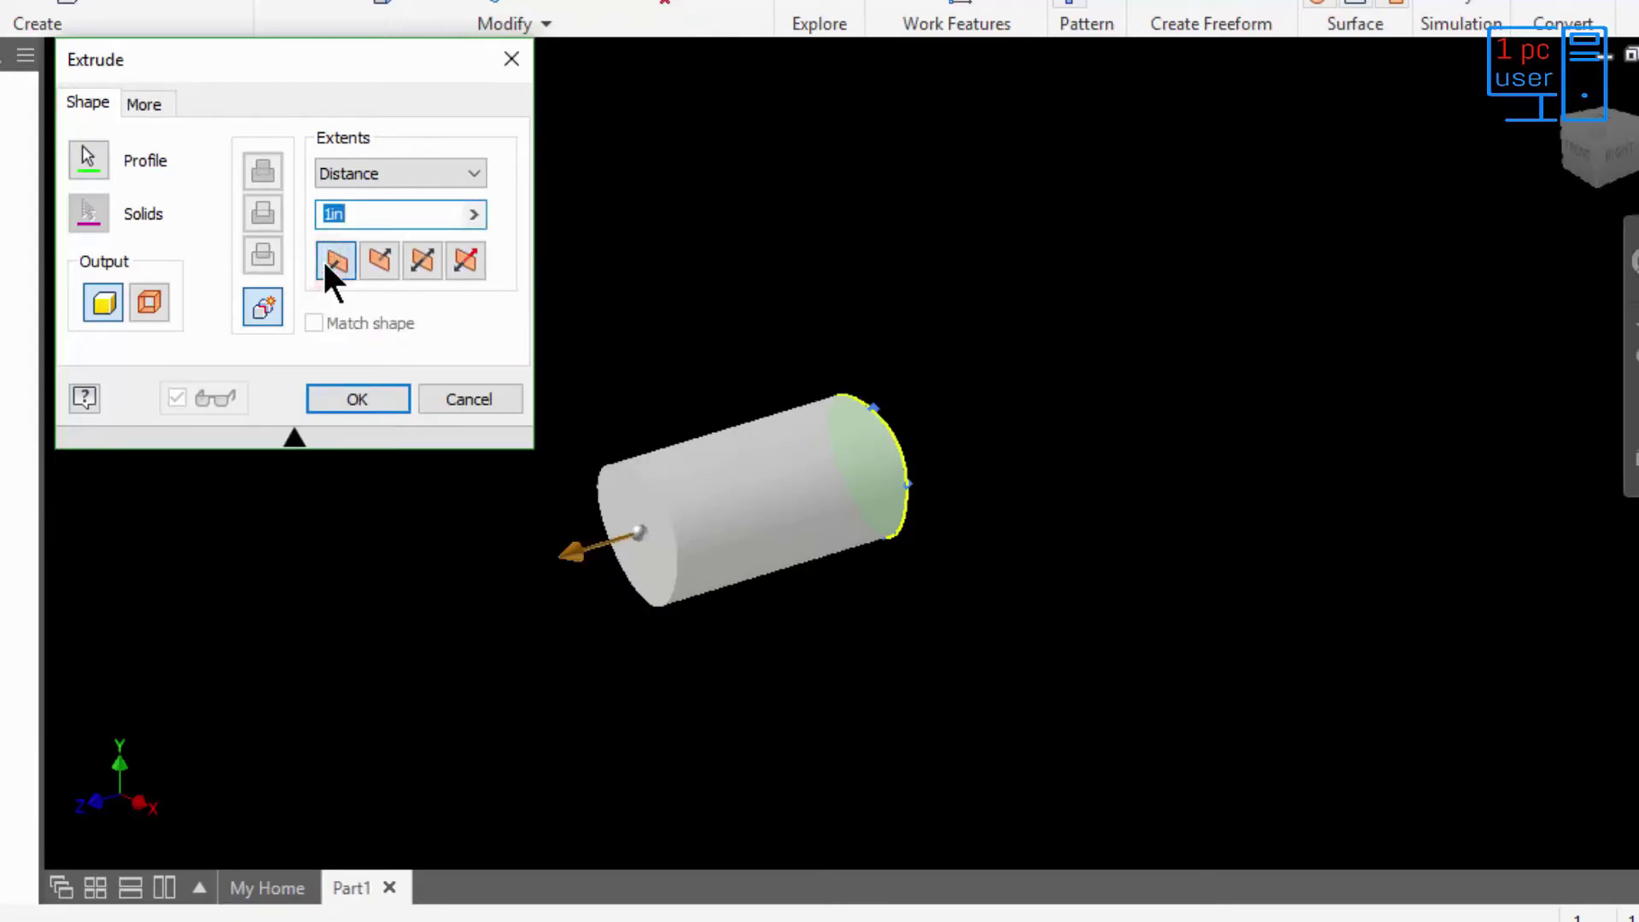
{"action": "left_click", "coordinate": [358, 401]}
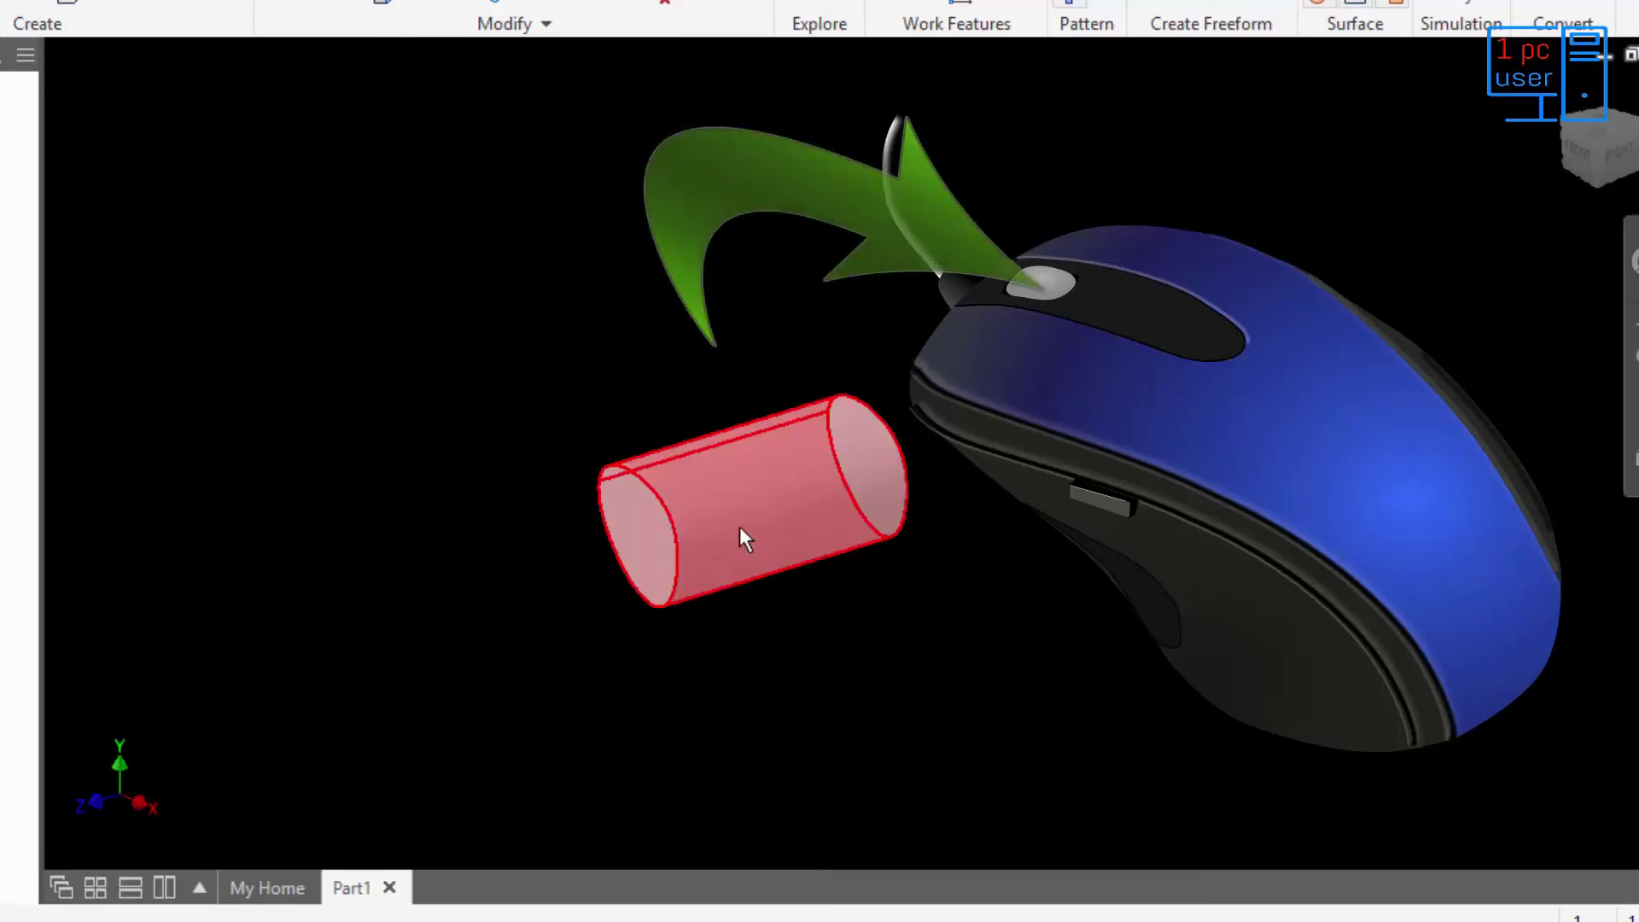
{"action": "middle_click_drag", "start_coordinate": [794, 510], "coordinate": [638, 449]}
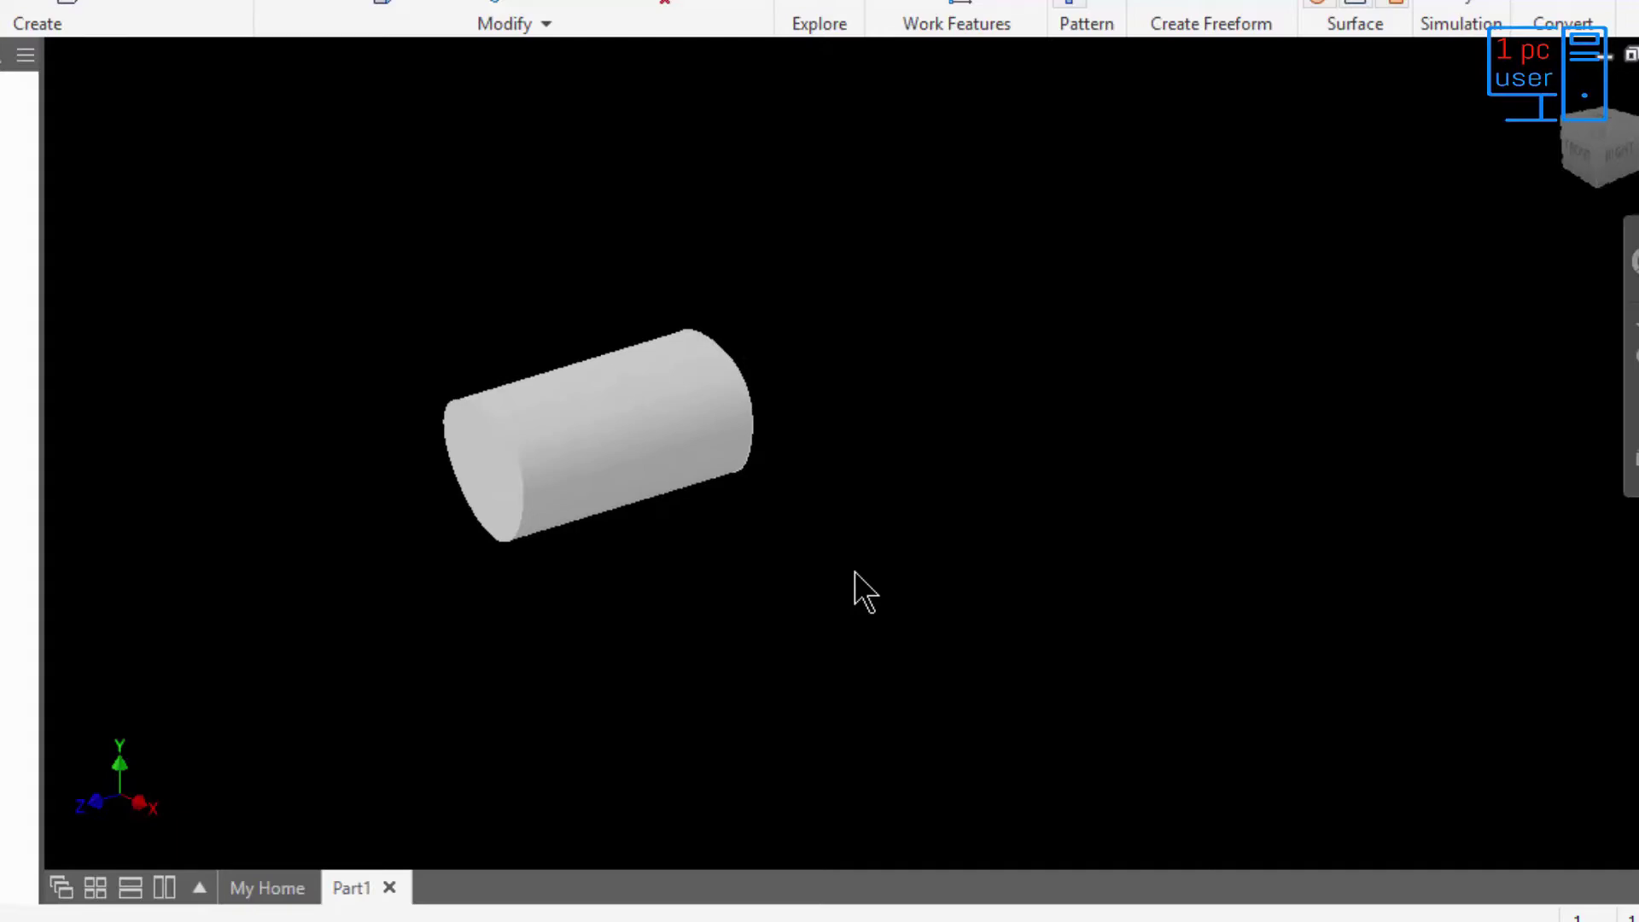
{"action": "middle_click_drag", "start_coordinate": [605, 420], "coordinate": [810, 414]}
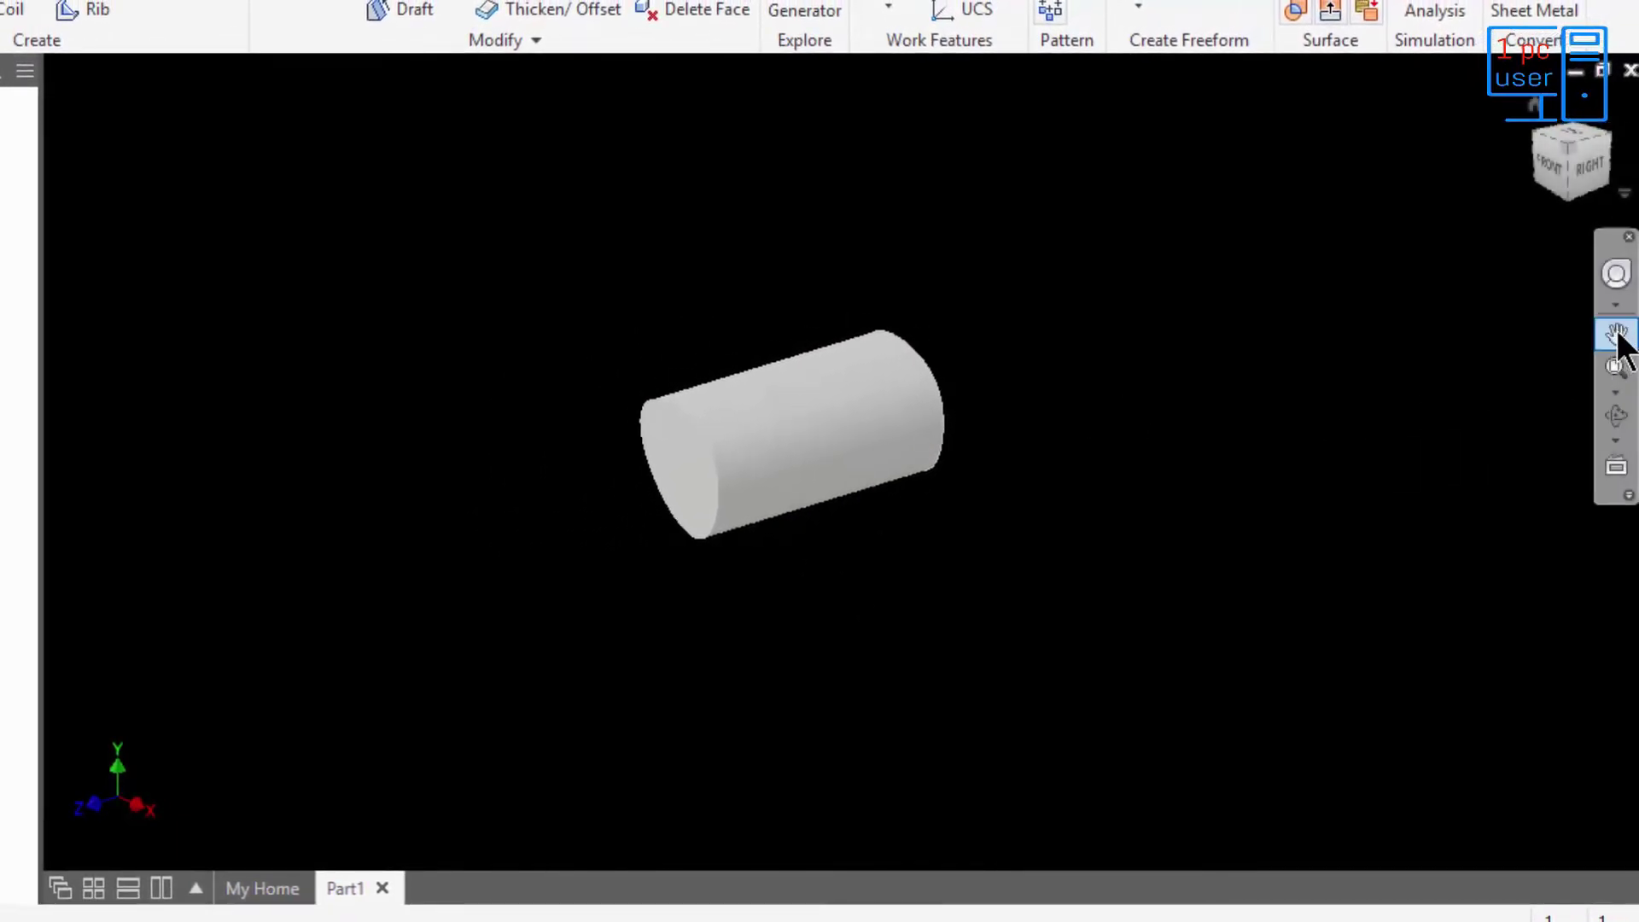
{"action": "left_click", "coordinate": [1617, 333]}
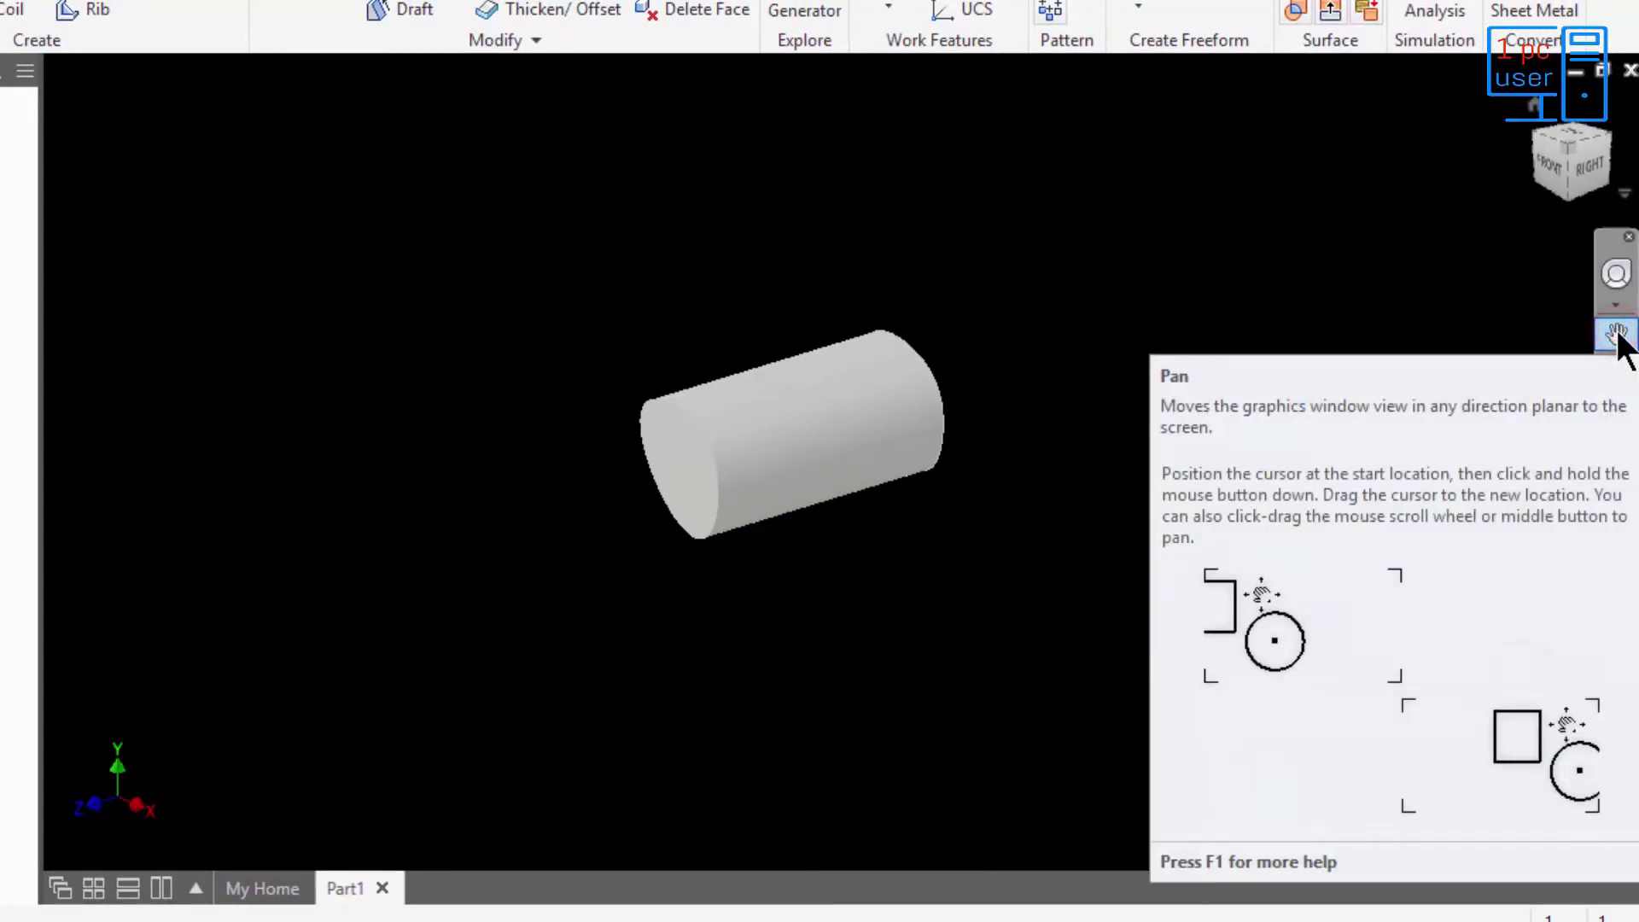
{"action": "left_click_drag", "start_coordinate": [914, 439], "coordinate": [764, 328]}
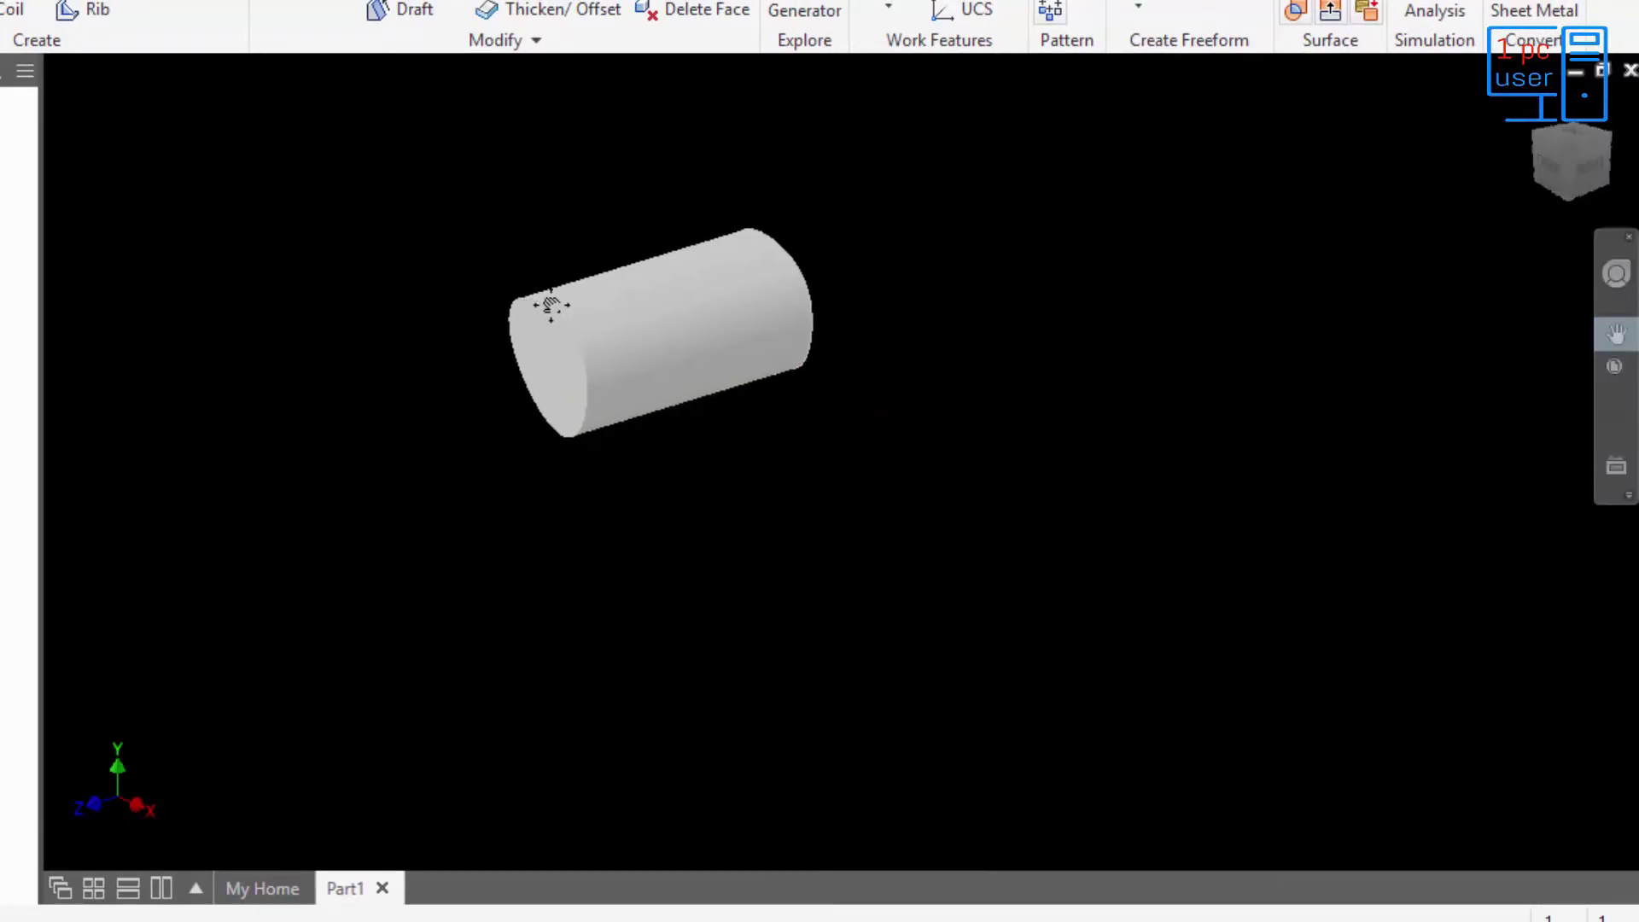
{"action": "left_click_drag", "start_coordinate": [572, 312], "coordinate": [968, 375]}
{"action": "left_click_drag", "start_coordinate": [1141, 402], "coordinate": [905, 433]}
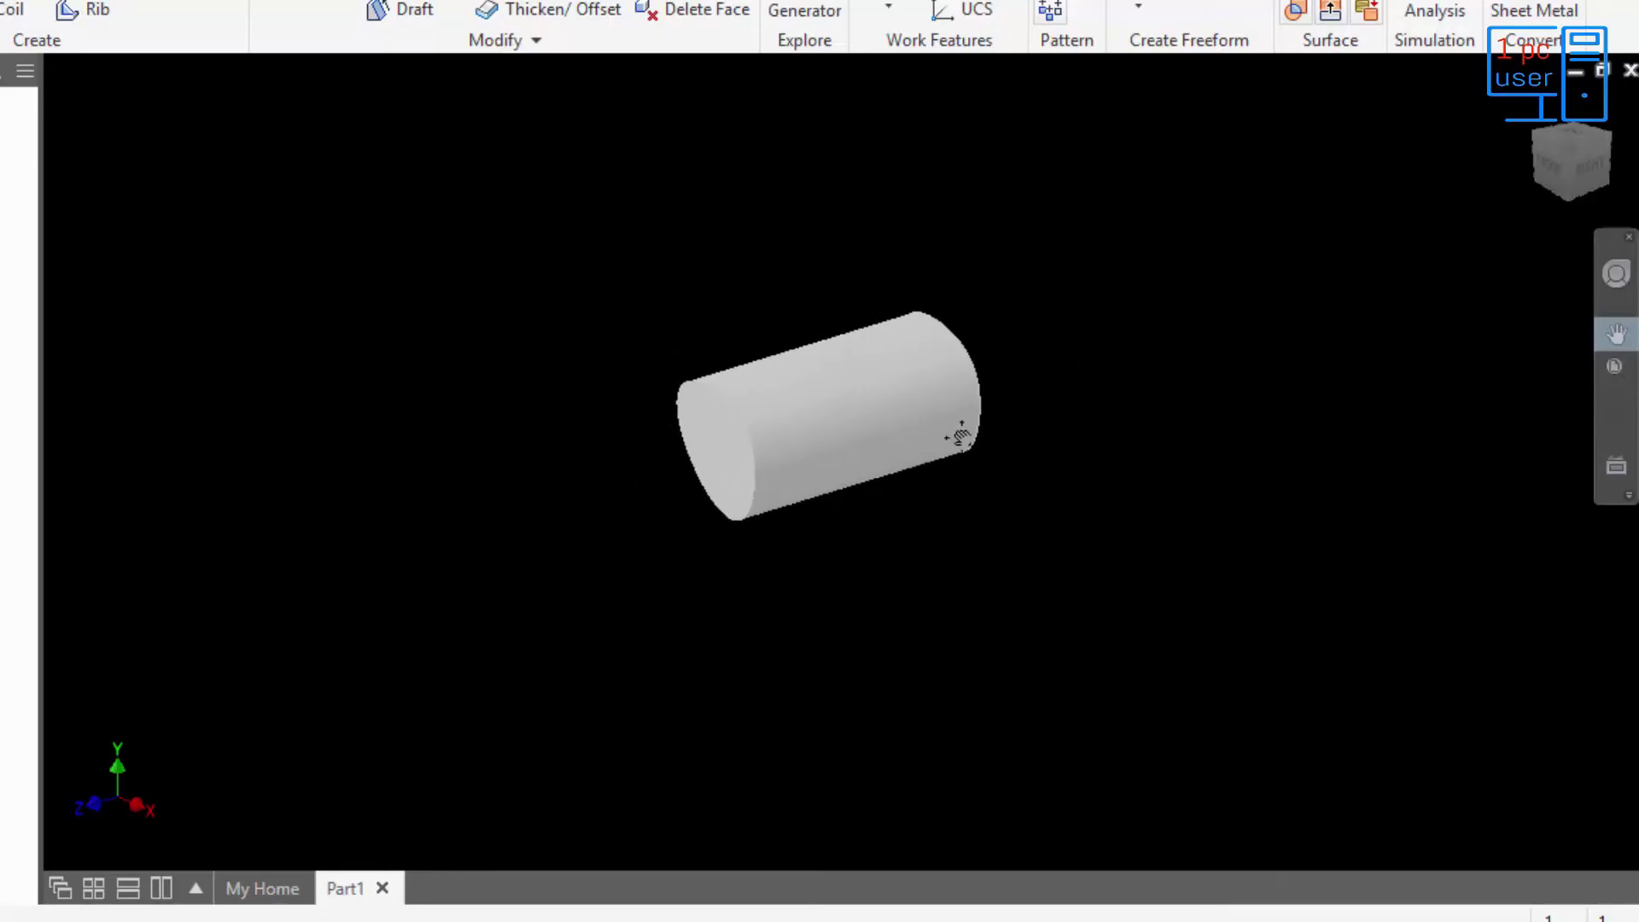
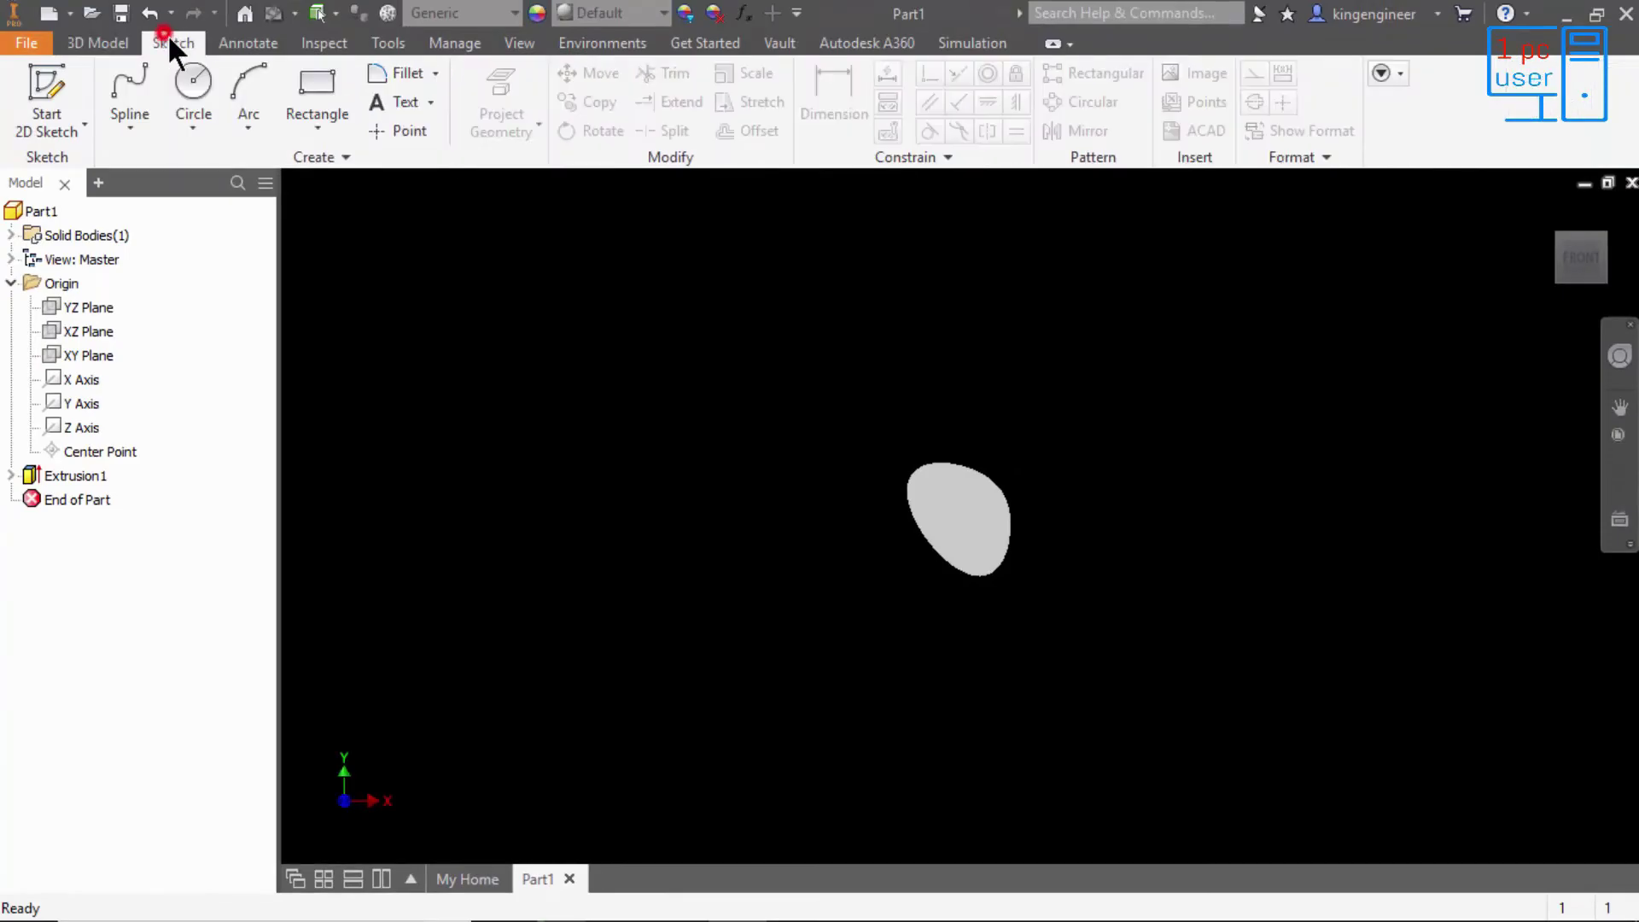
- Sketch a circle about 0.202 in in diameter, centred on the origin, on the solid's front face and finish the sketch
{"action": "left_click", "coordinate": [193, 124]}
{"action": "left_click", "coordinate": [230, 162]}
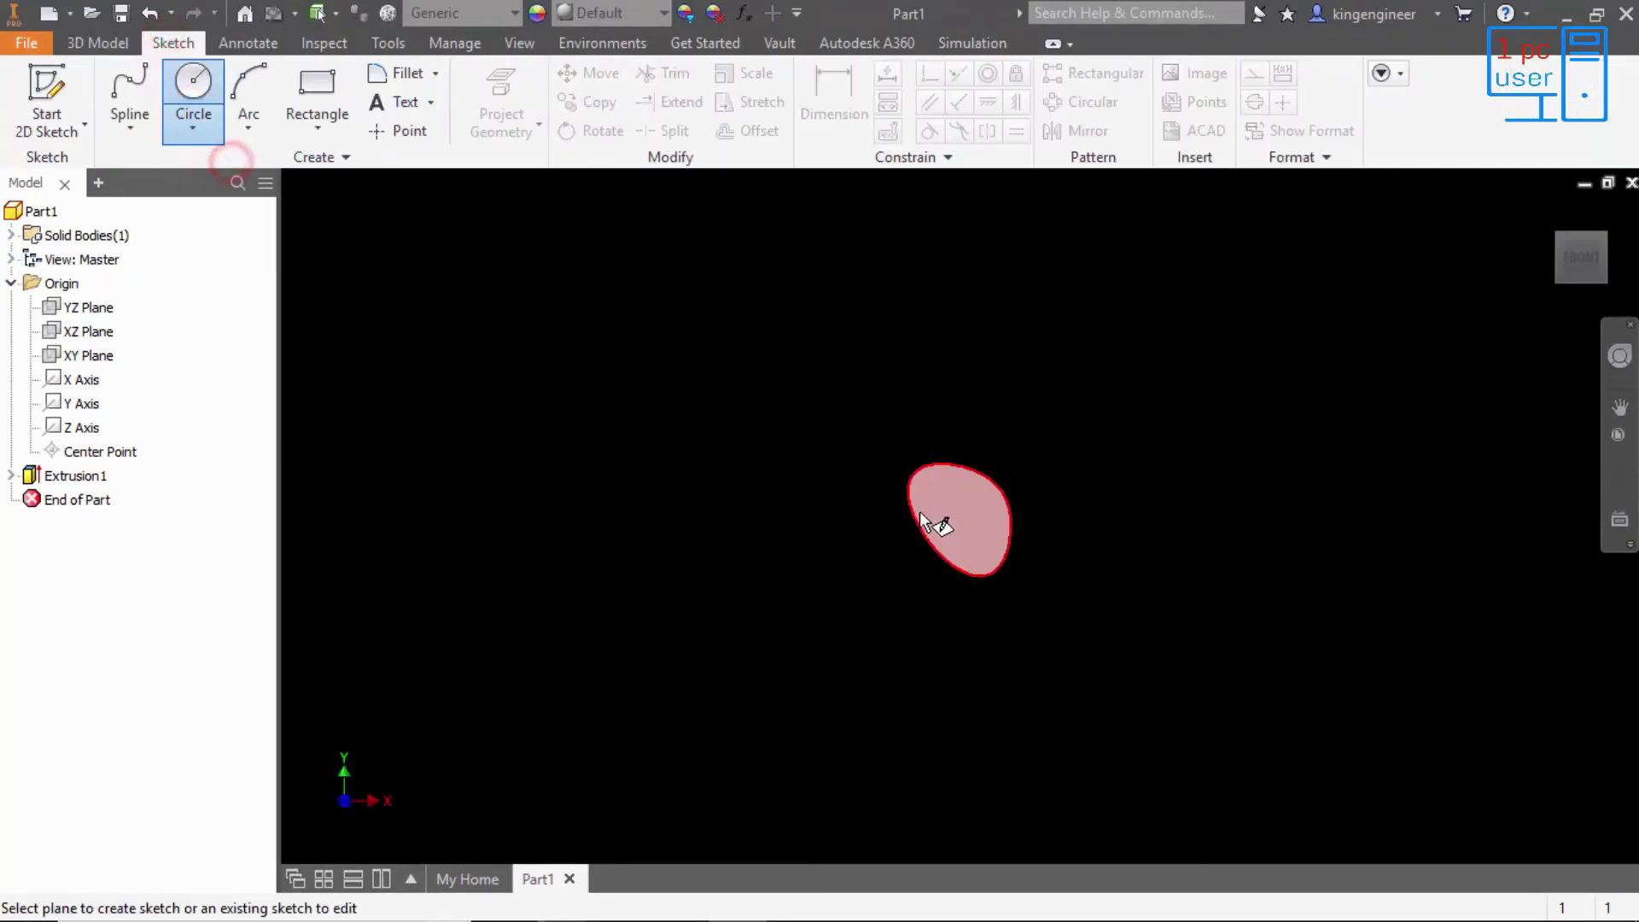
{"action": "left_click", "coordinate": [968, 520]}
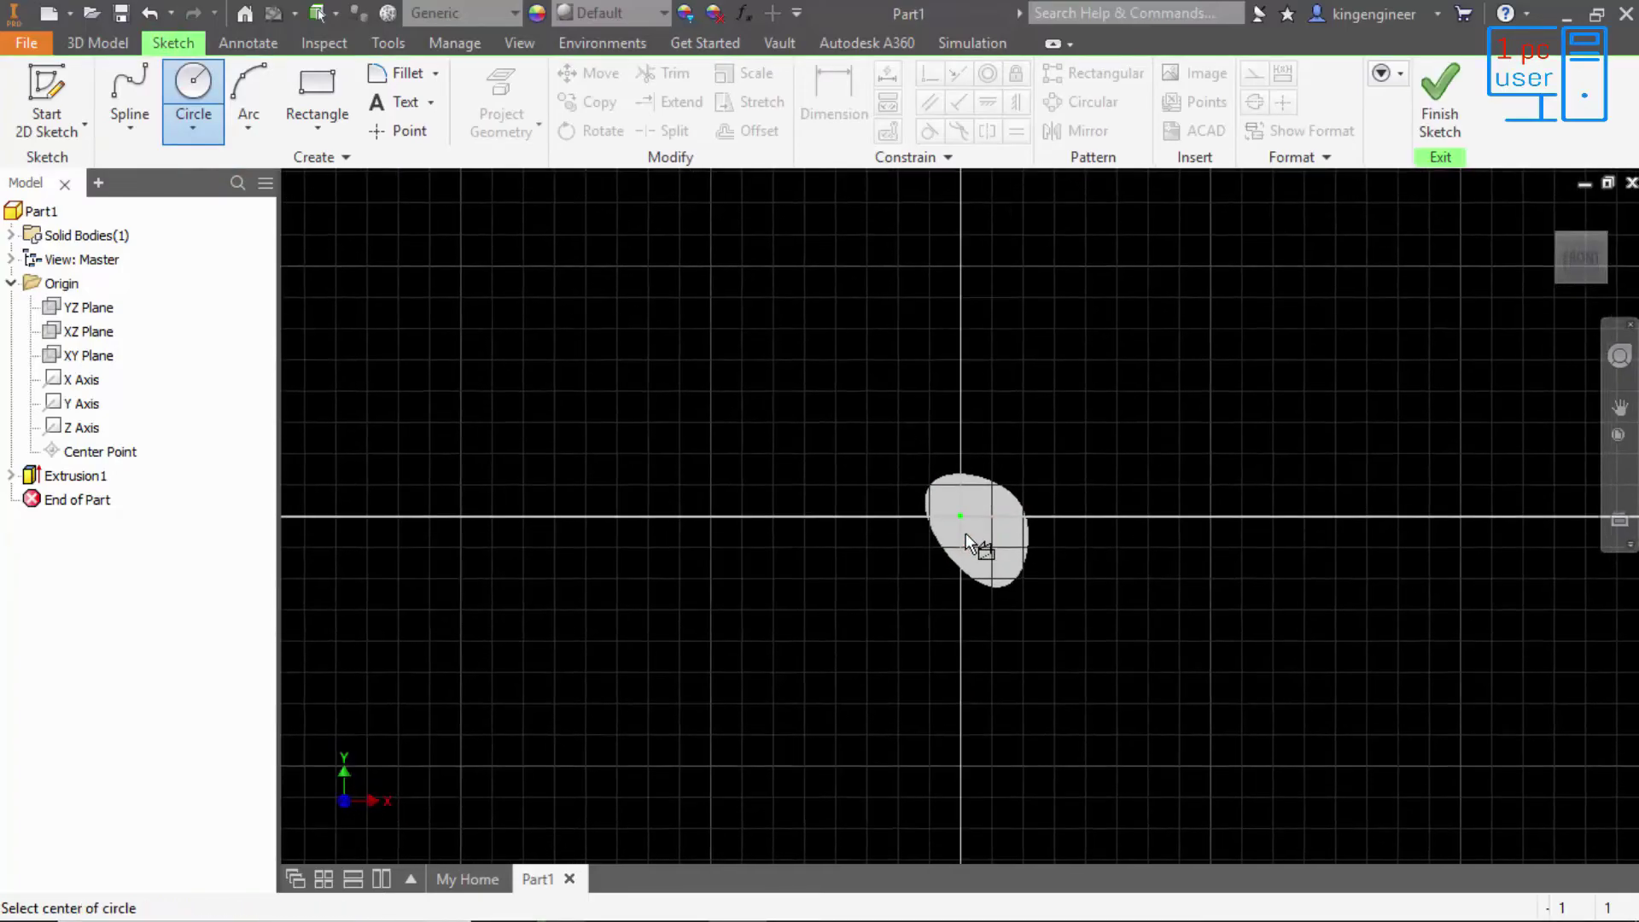
{"action": "left_click", "coordinate": [960, 515]}
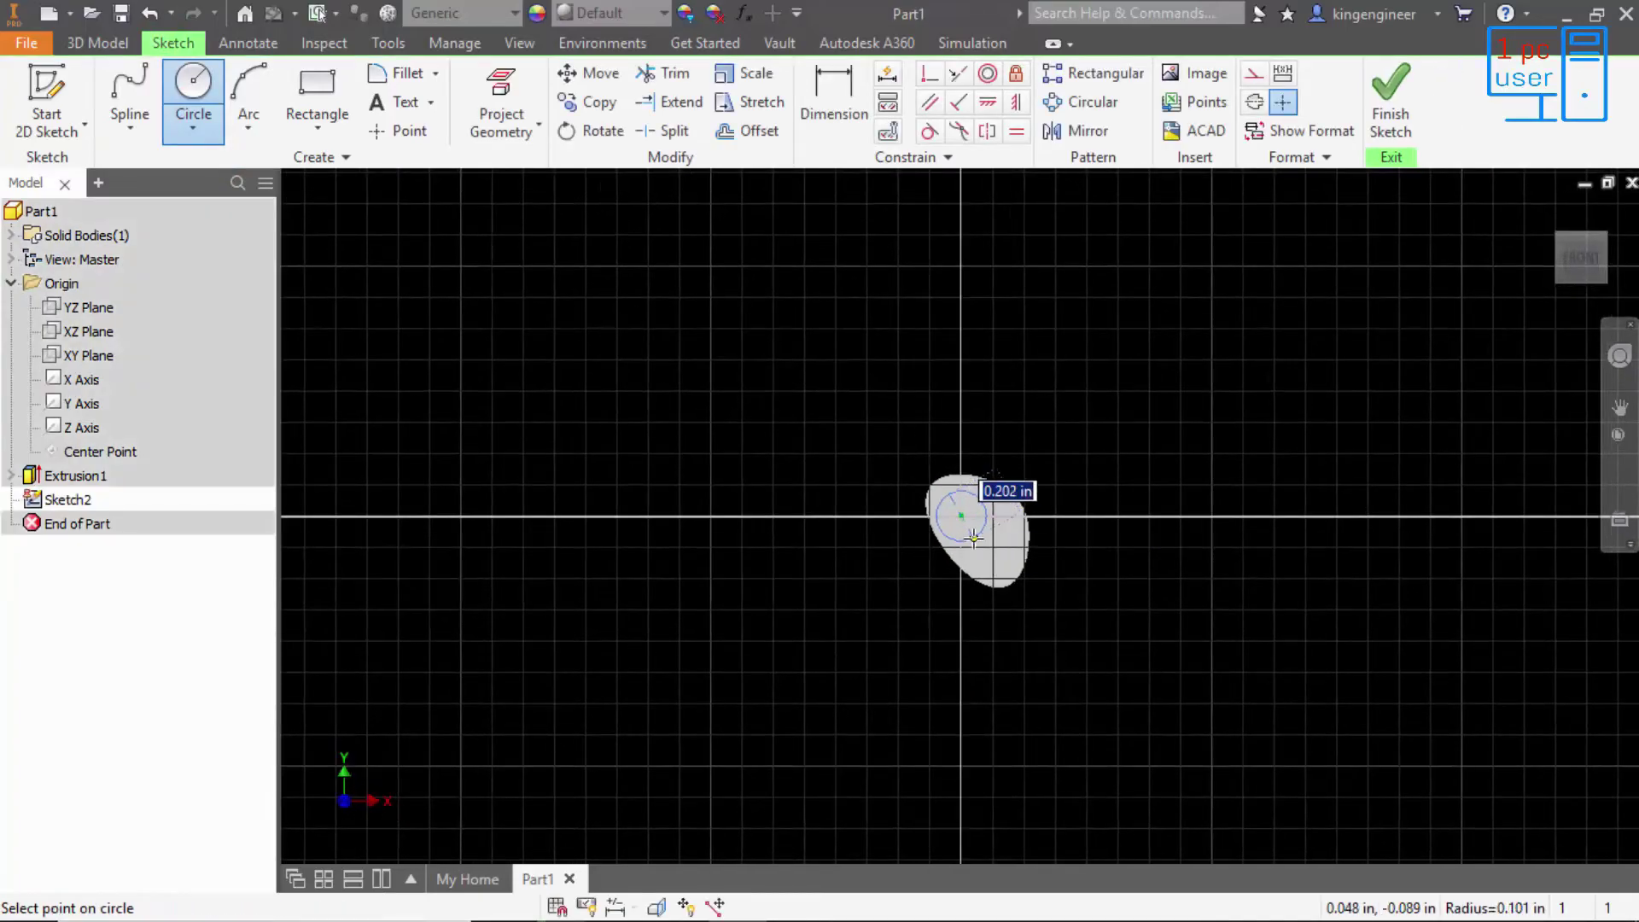
{"action": "left_click", "coordinate": [973, 538]}
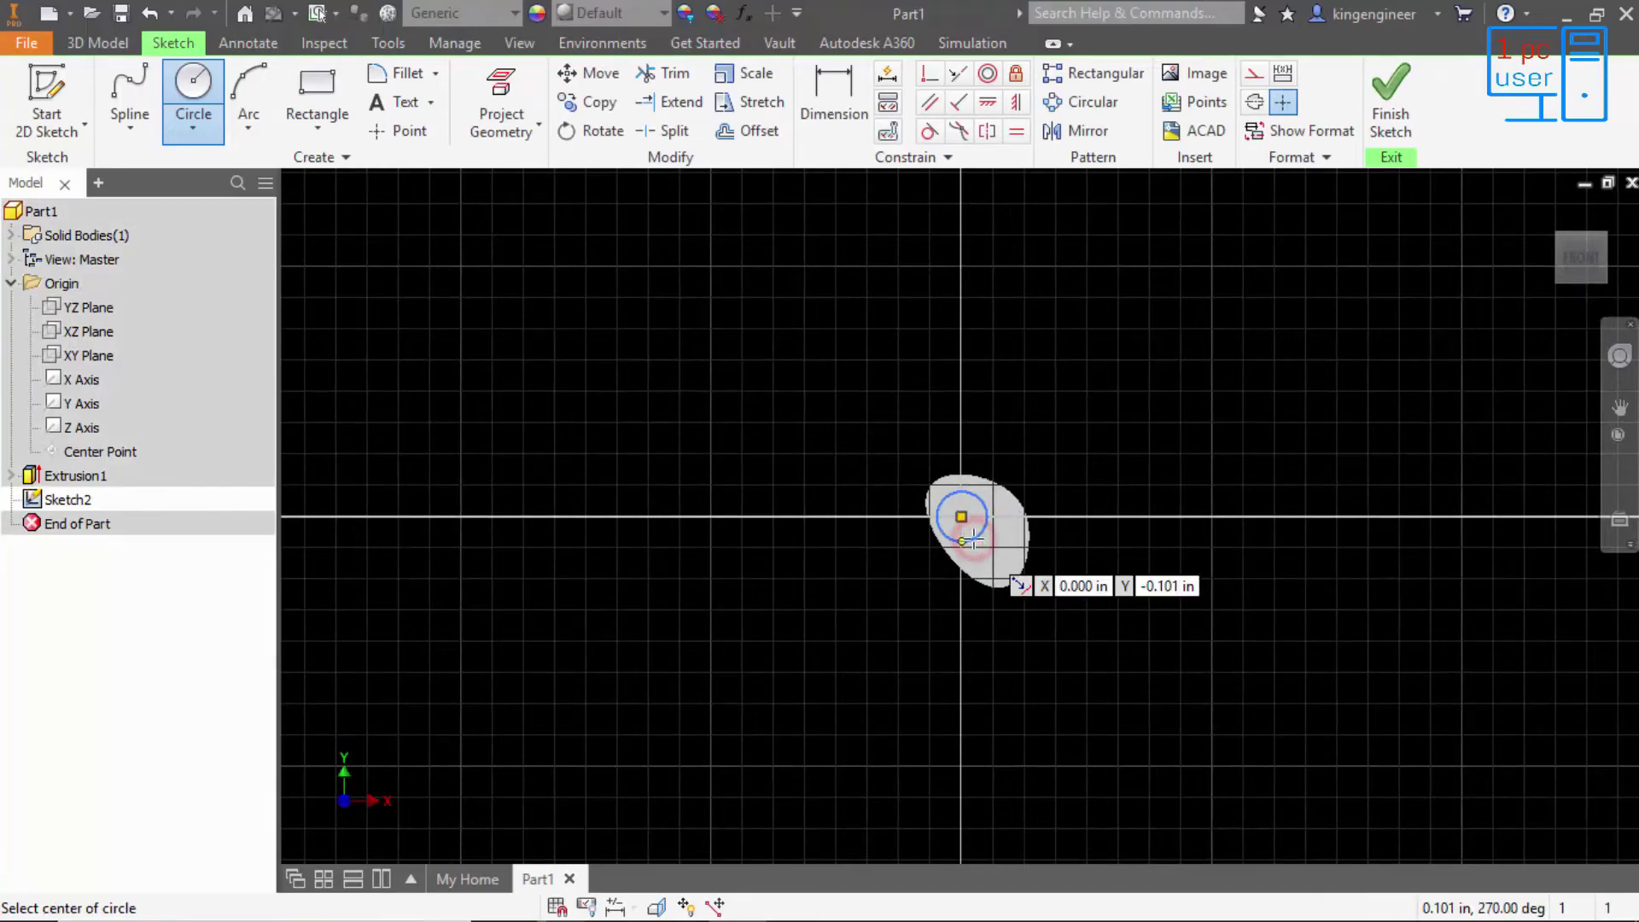
{"action": "left_click", "coordinate": [1391, 128]}
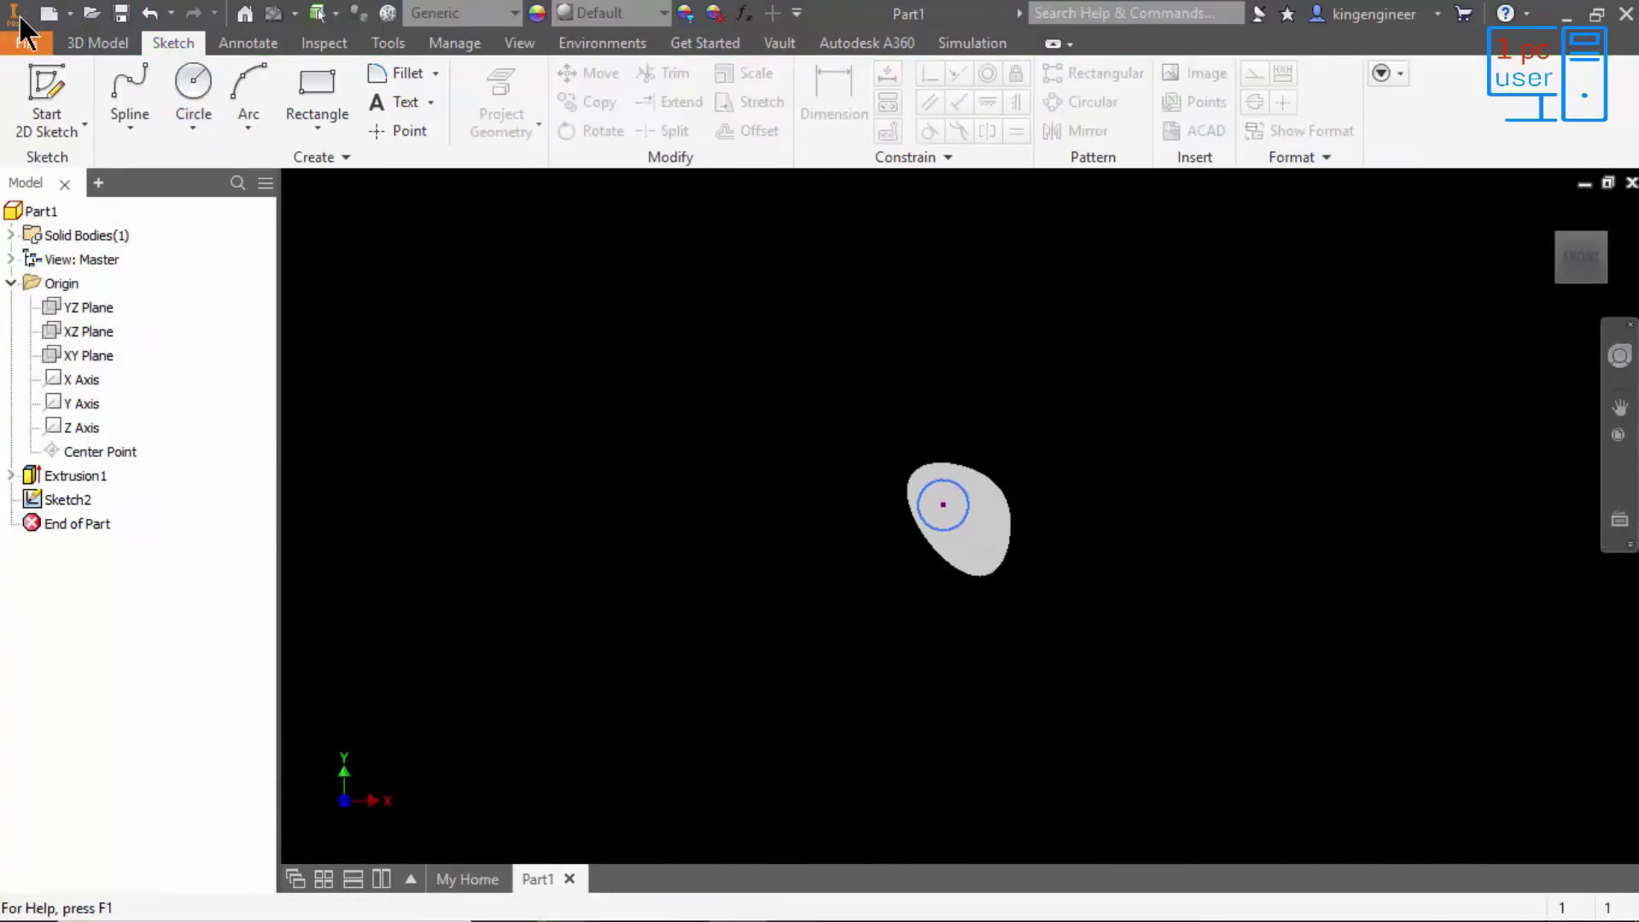
{"action": "left_click", "coordinate": [86, 38]}
{"action": "left_click", "coordinate": [115, 83]}
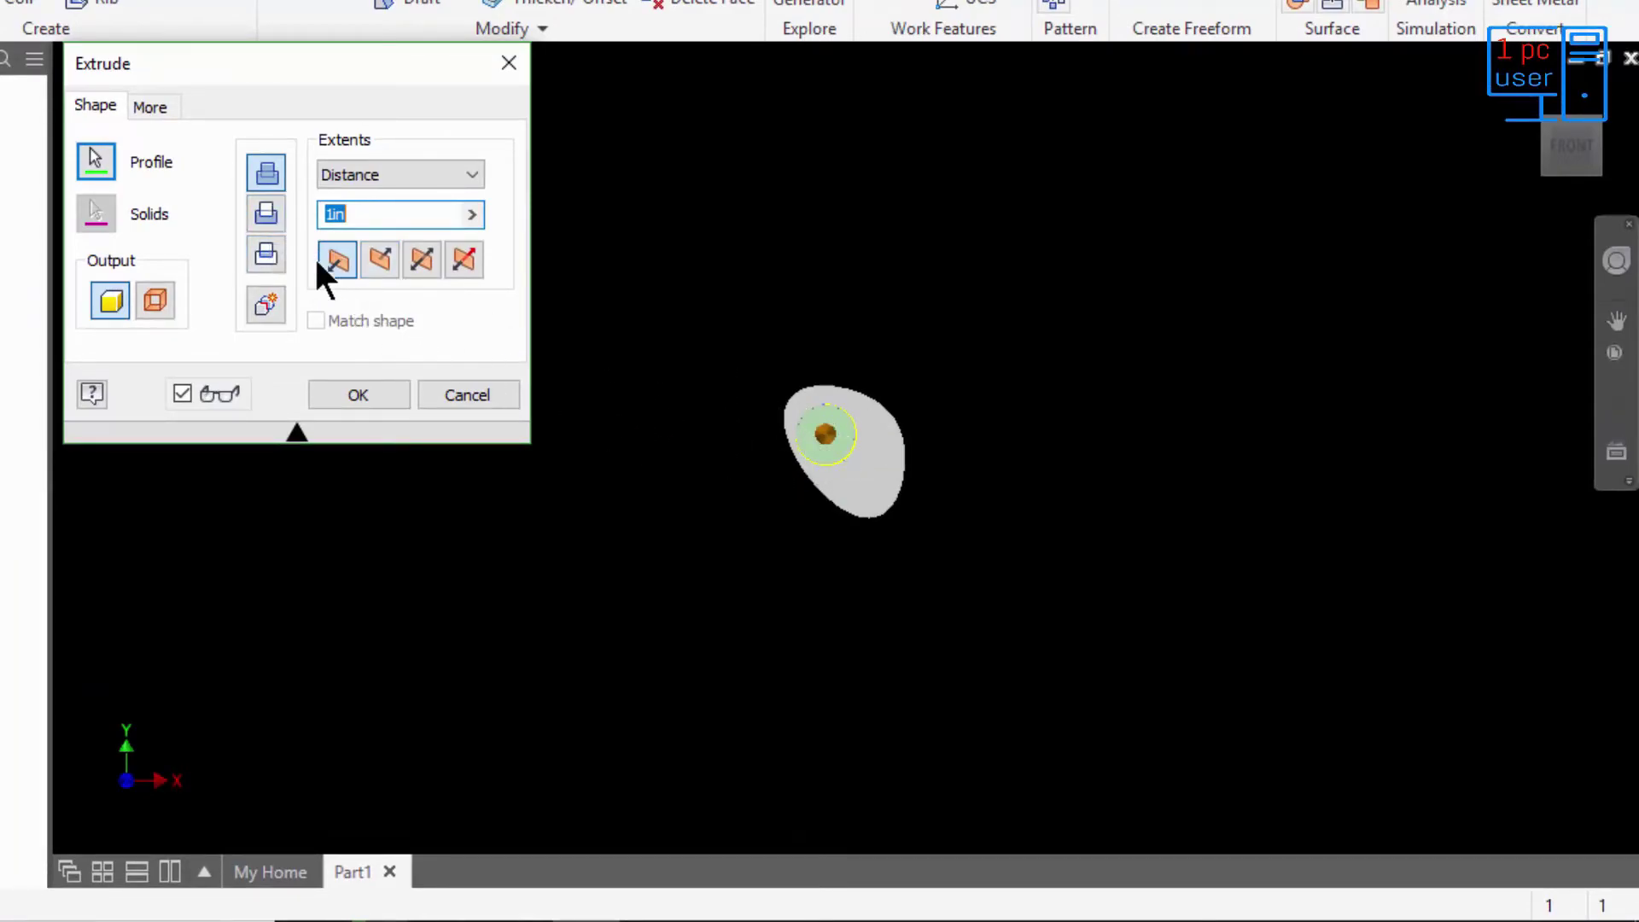
{"action": "left_click", "coordinate": [266, 213]}
{"action": "left_click", "coordinate": [380, 260]}
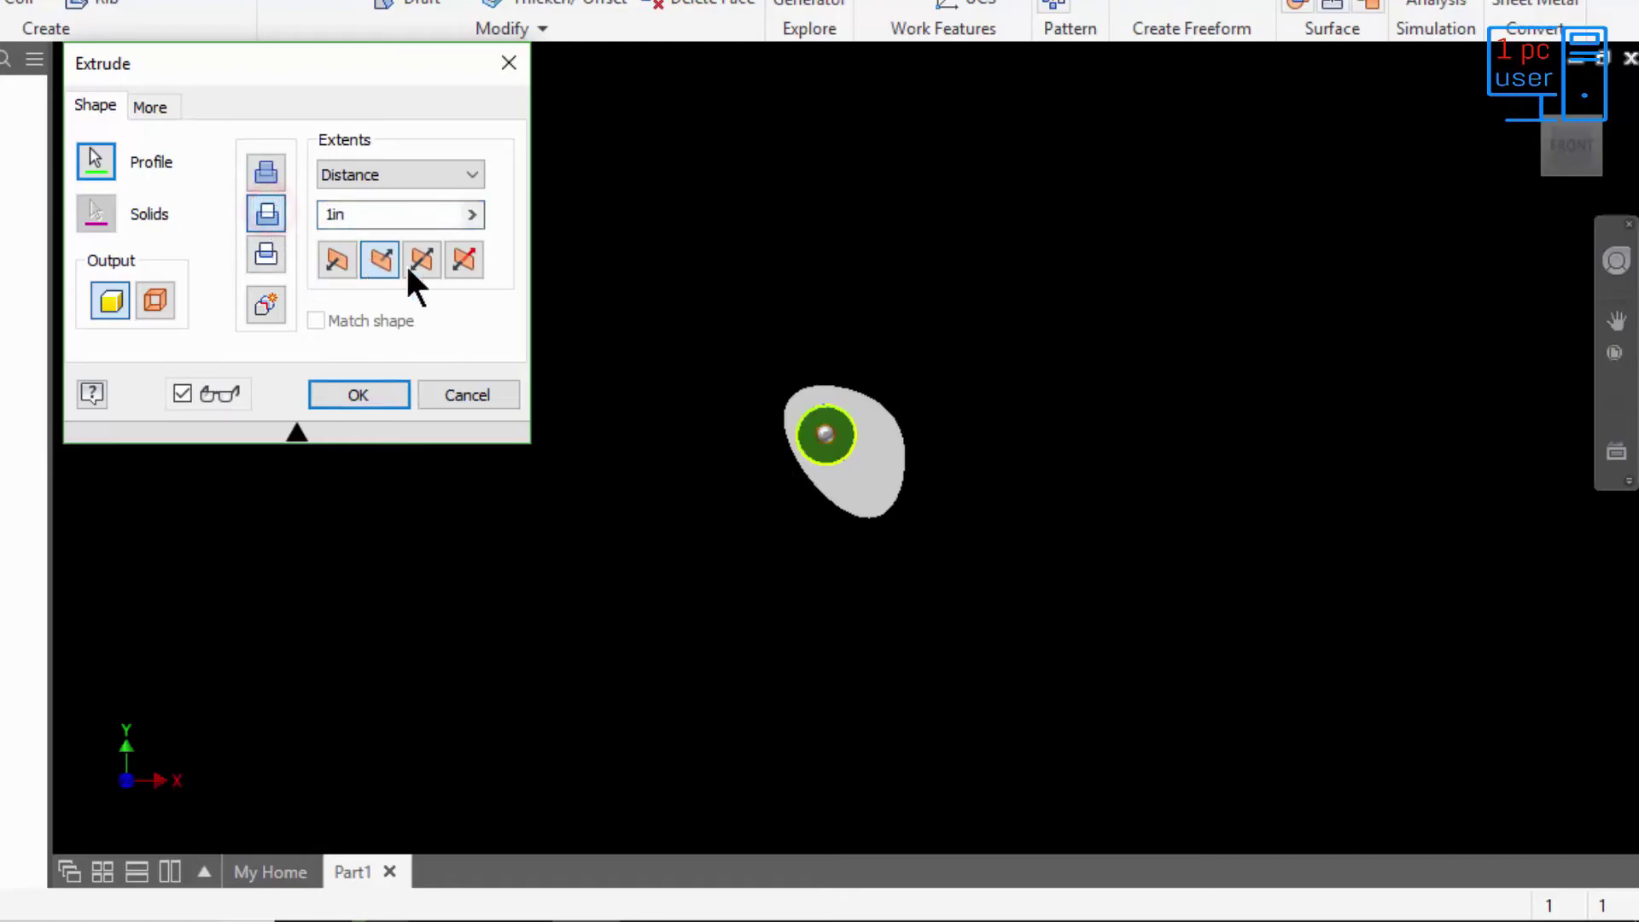
{"action": "key", "text": "ctrl+Tab"}
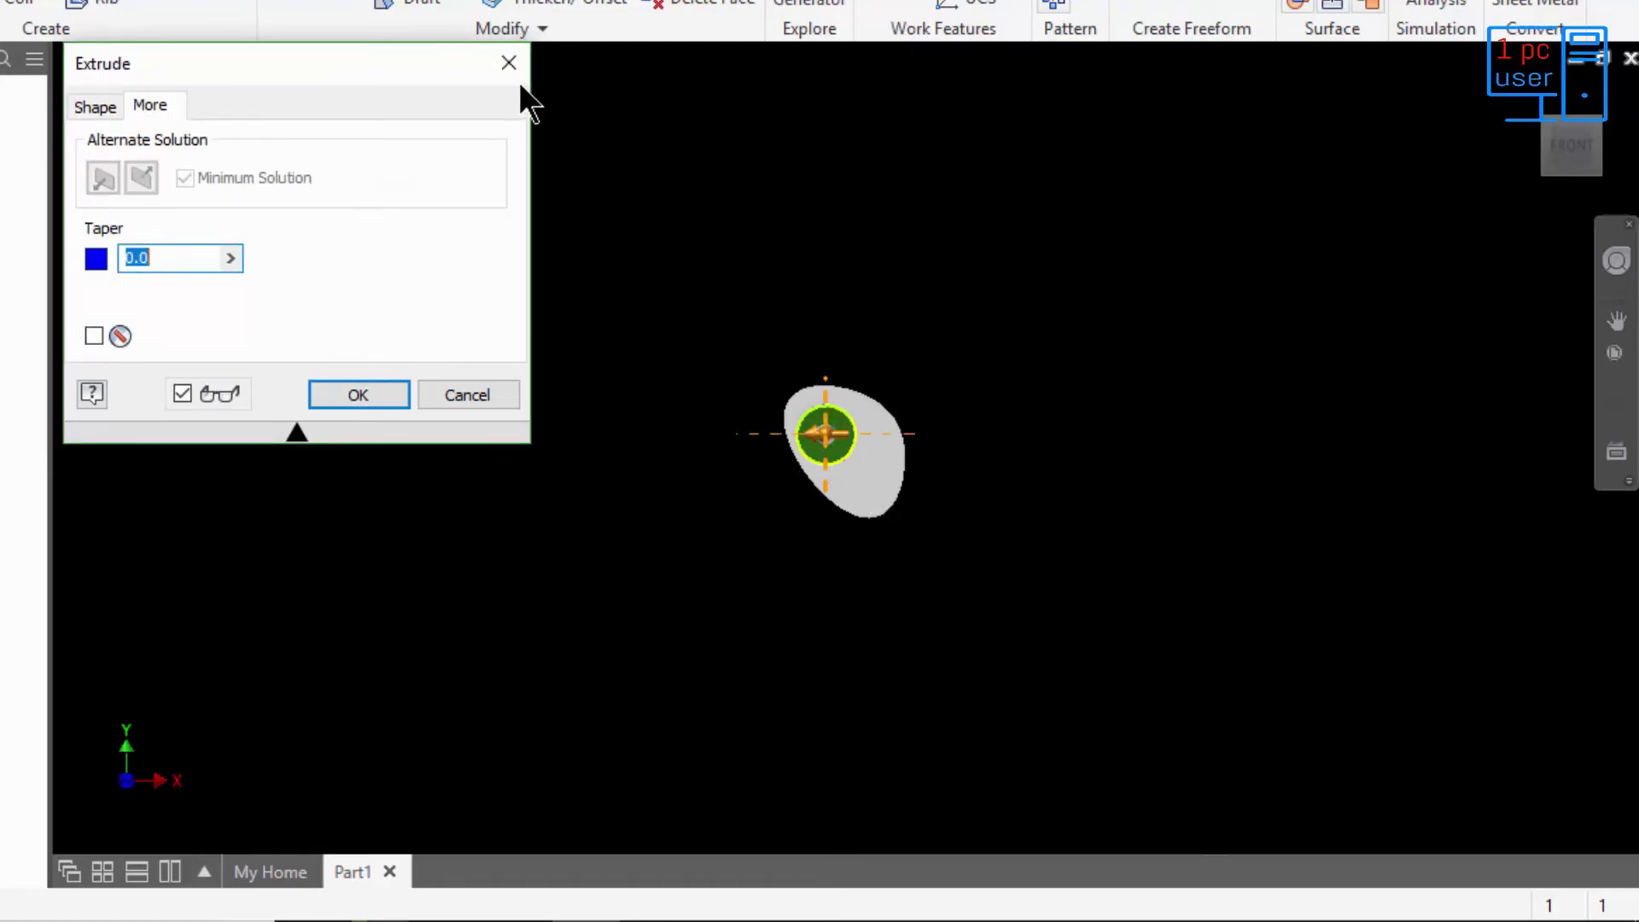
{"action": "left_click", "coordinate": [509, 58]}
{"action": "left_click", "coordinate": [1614, 452]}
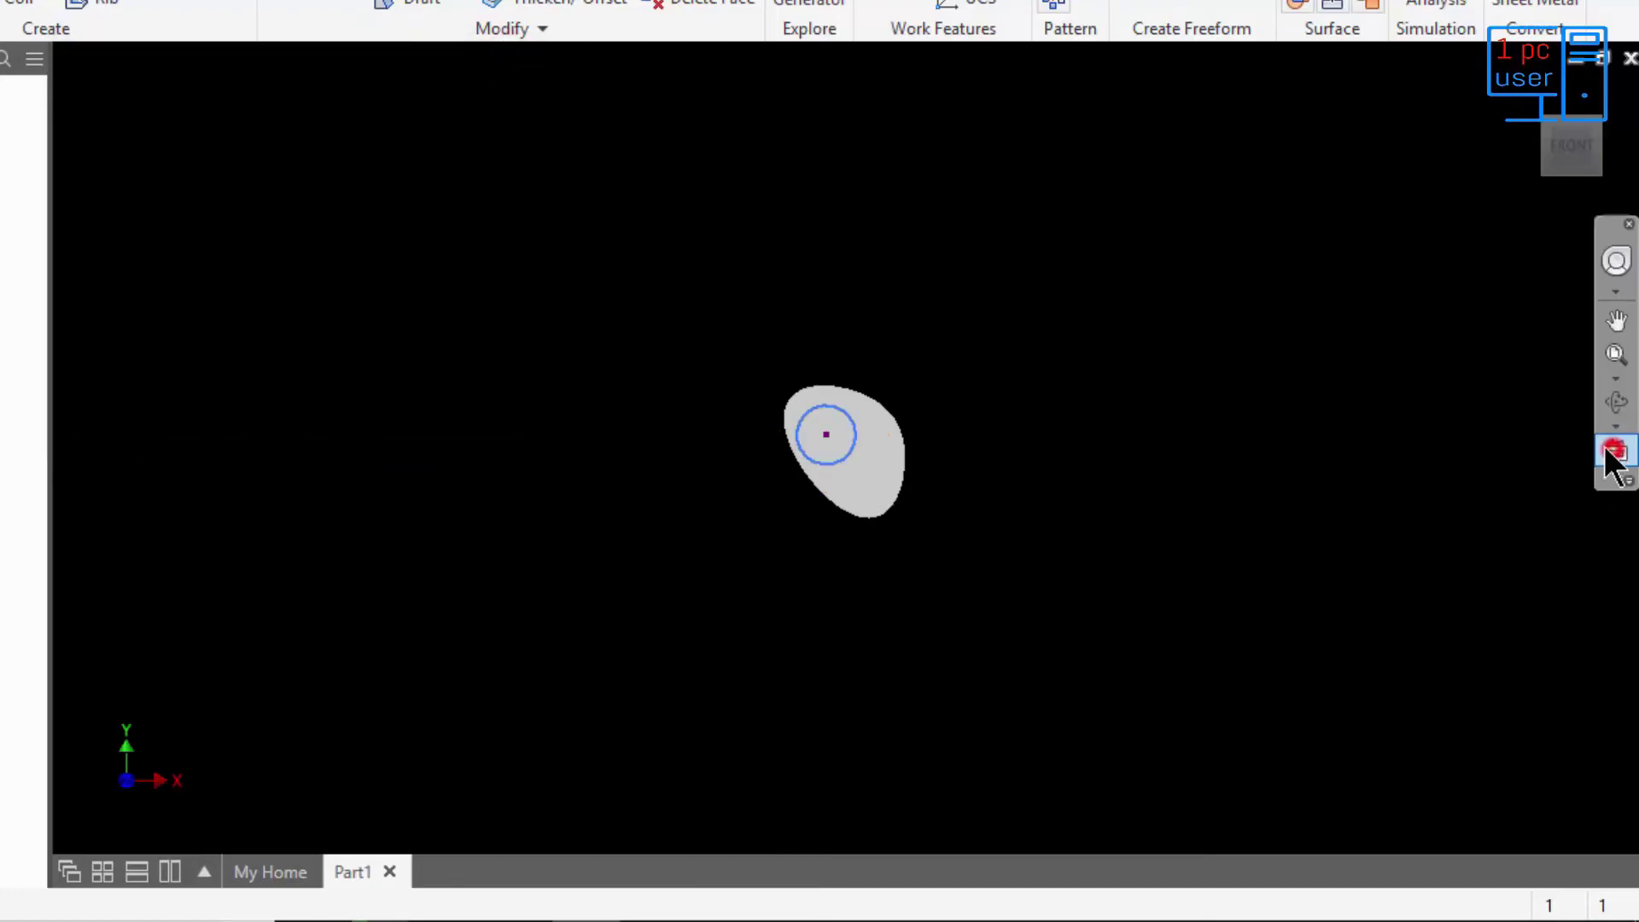
{"action": "left_click", "coordinate": [899, 464]}
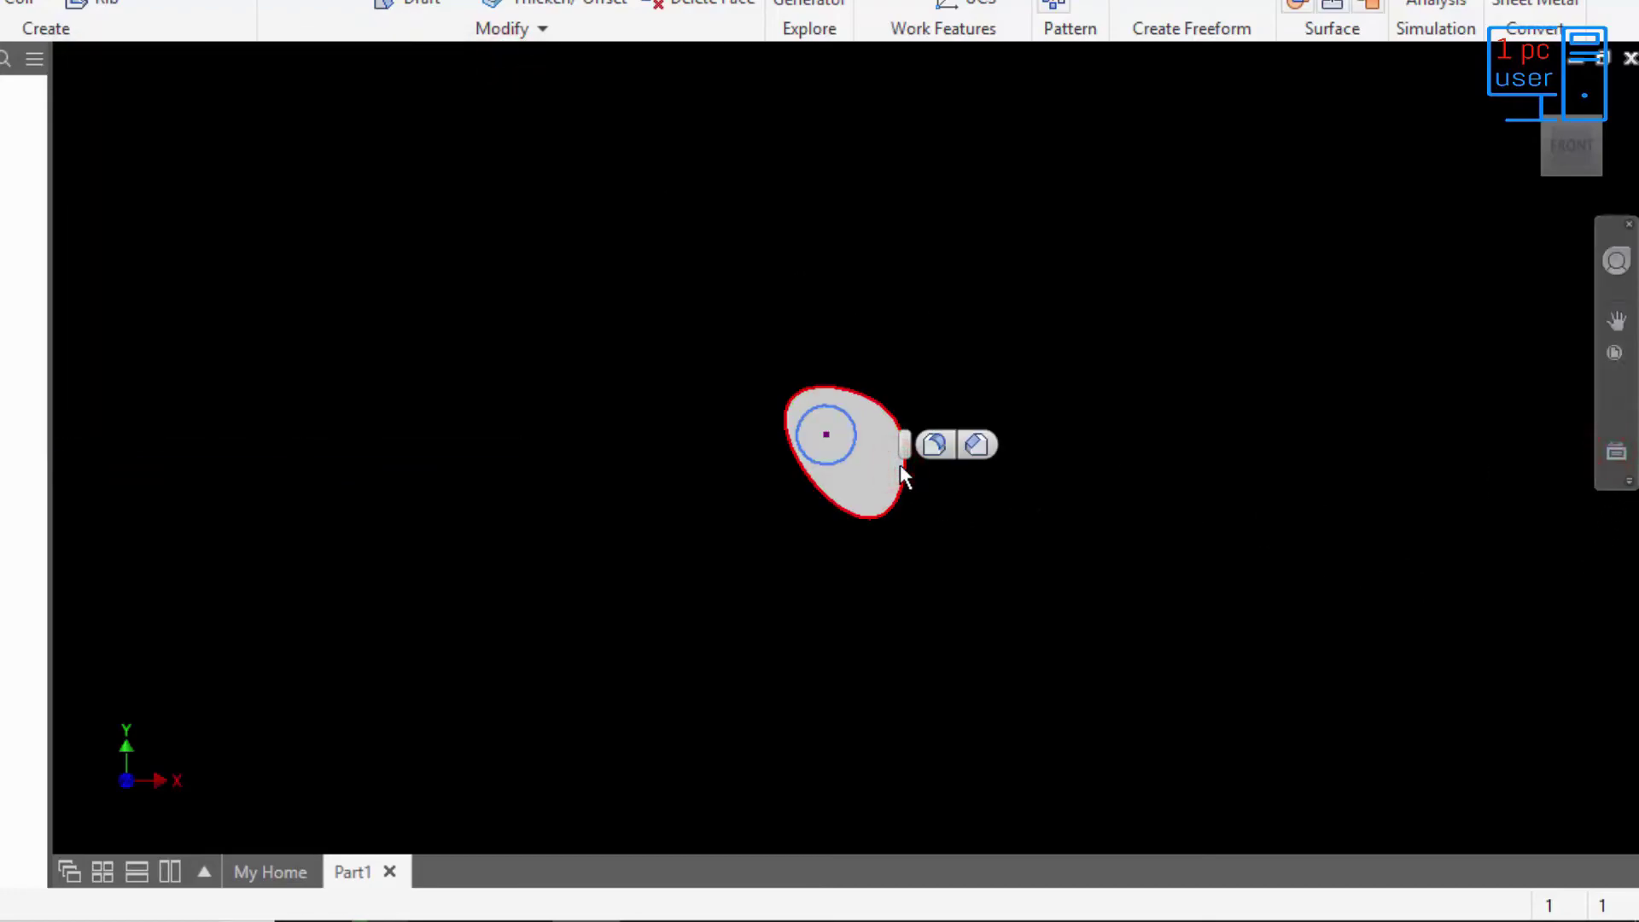
{"action": "left_click", "coordinate": [975, 444]}
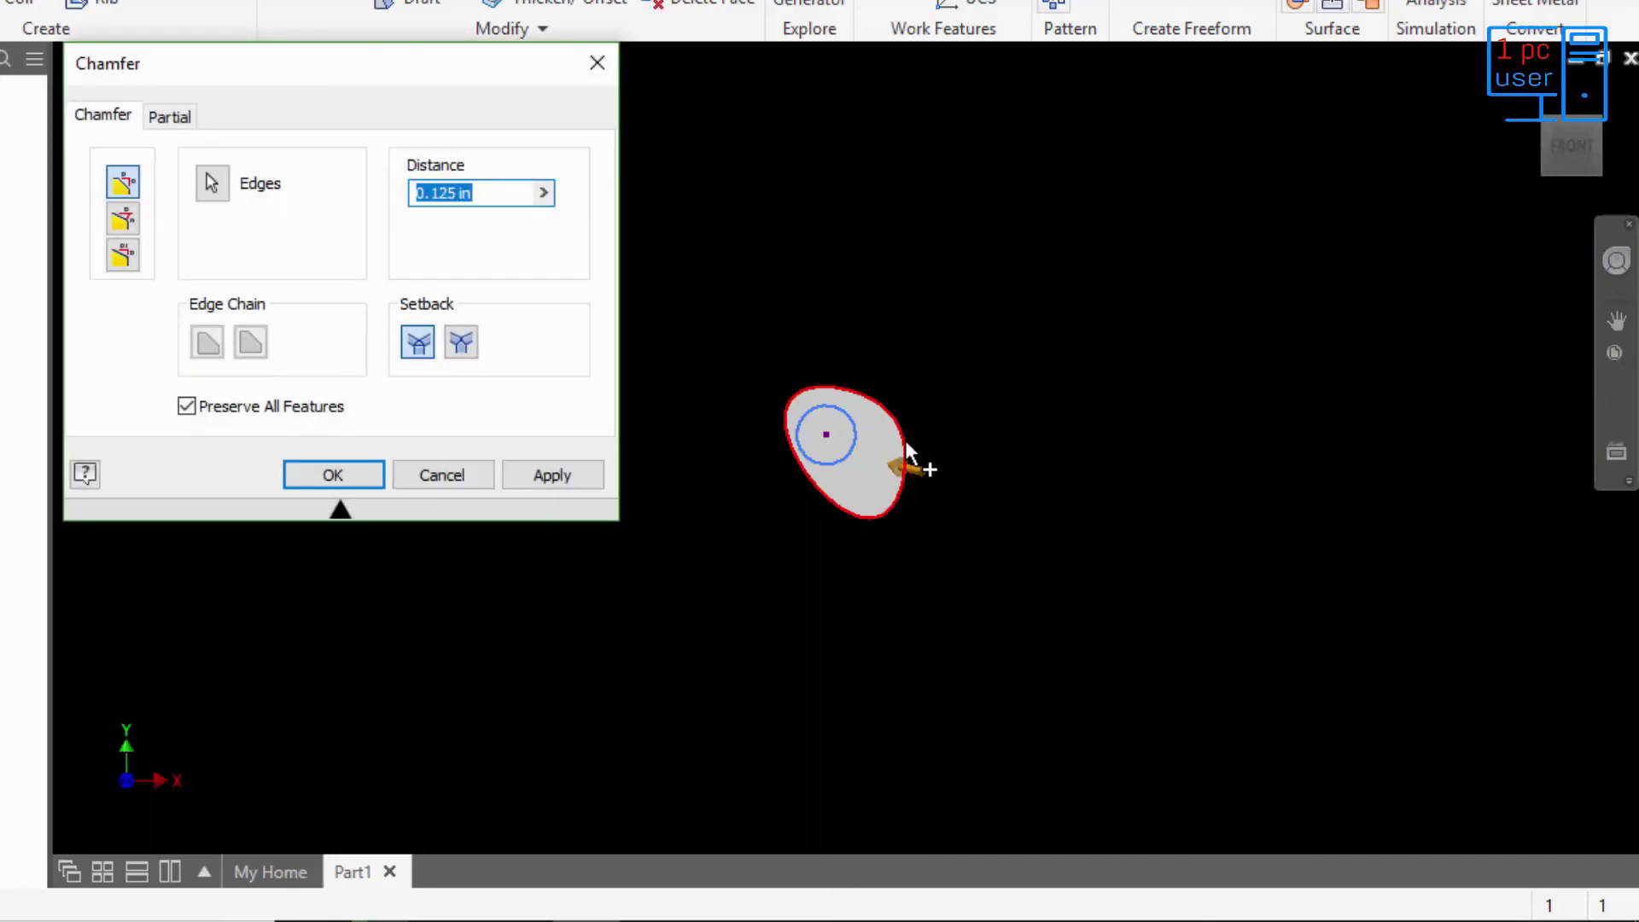
{"action": "left_click", "coordinate": [597, 59]}
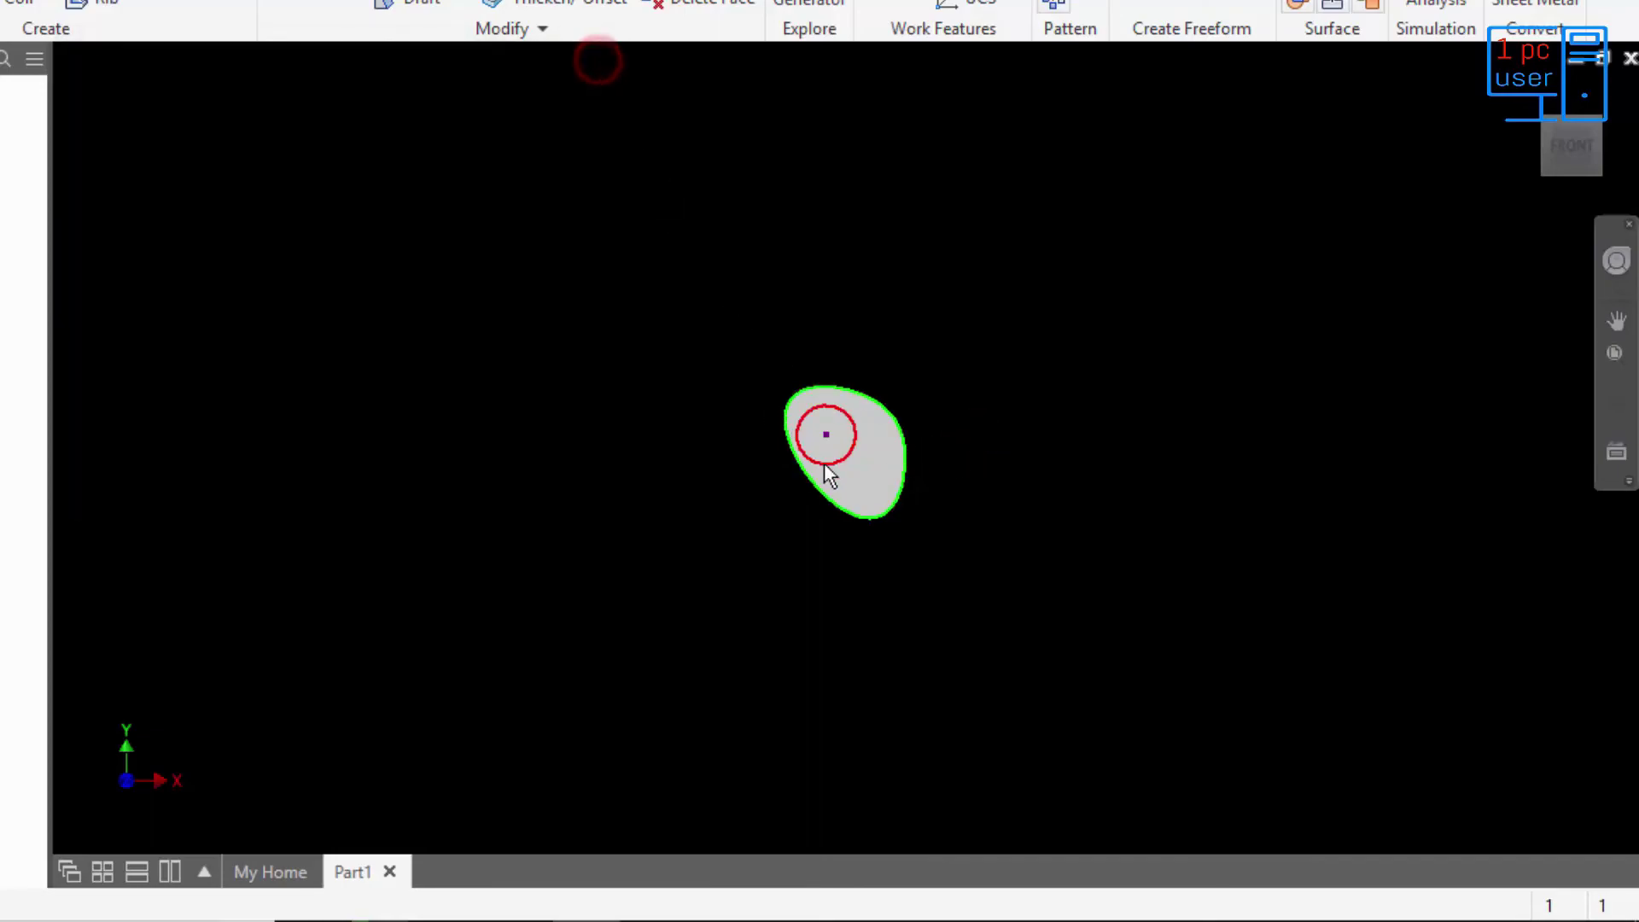
{"action": "left_click", "coordinate": [847, 483]}
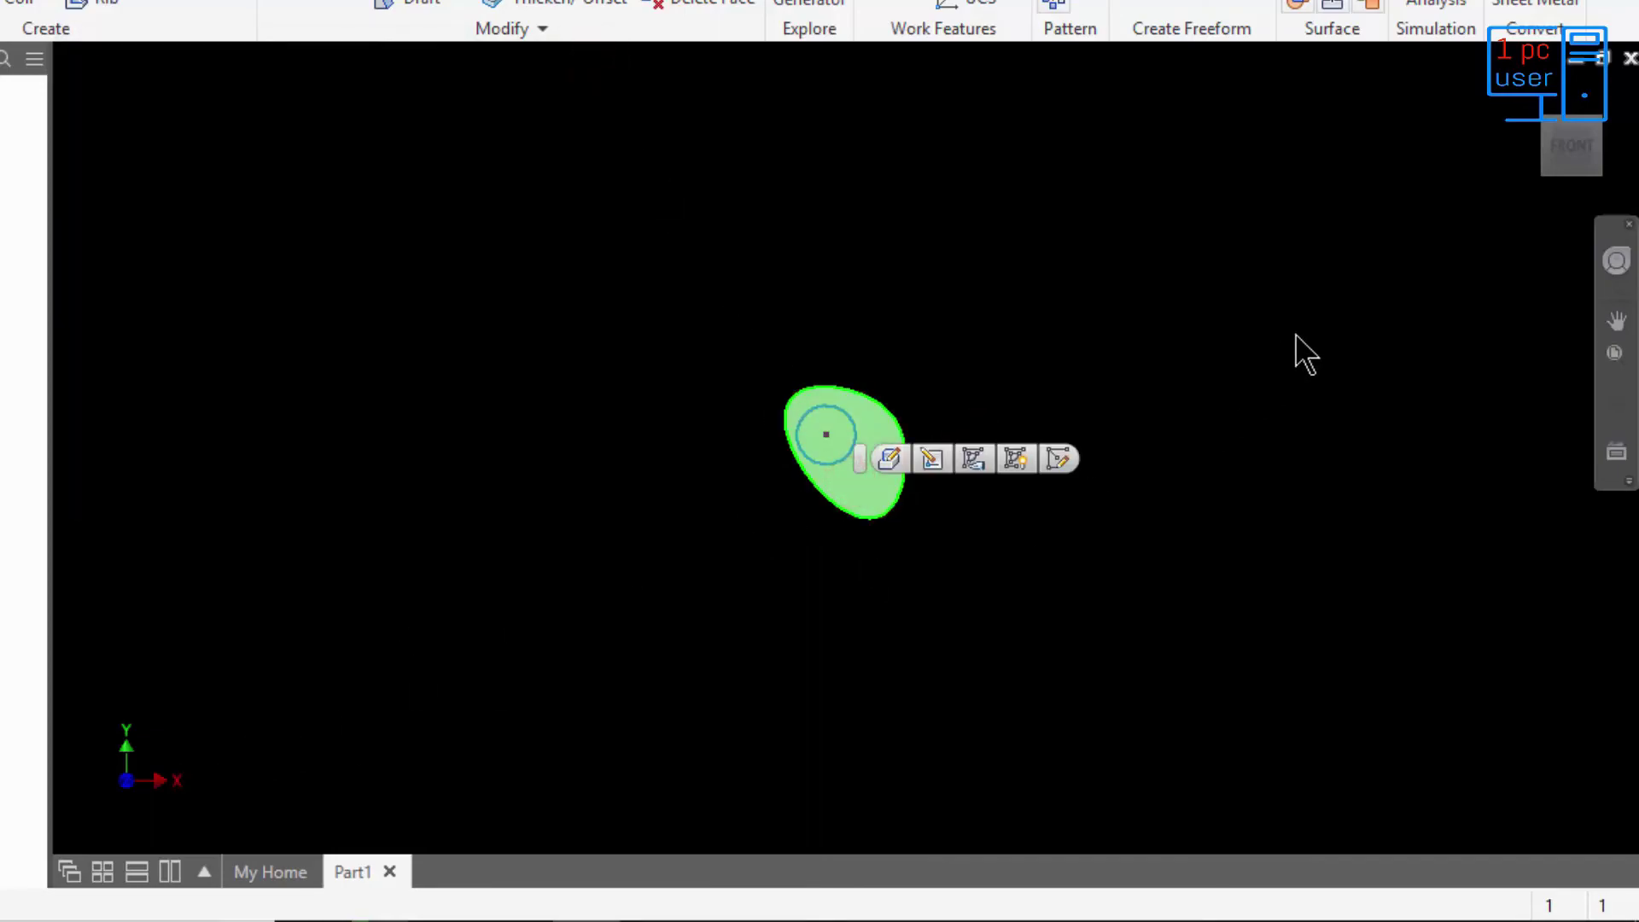
- Extrude the circle on the solid's front face by 1 in, previewing the cut and intersect operations before returning to join
{"action": "left_click_drag", "start_coordinate": [1566, 143], "coordinate": [1494, 174]}
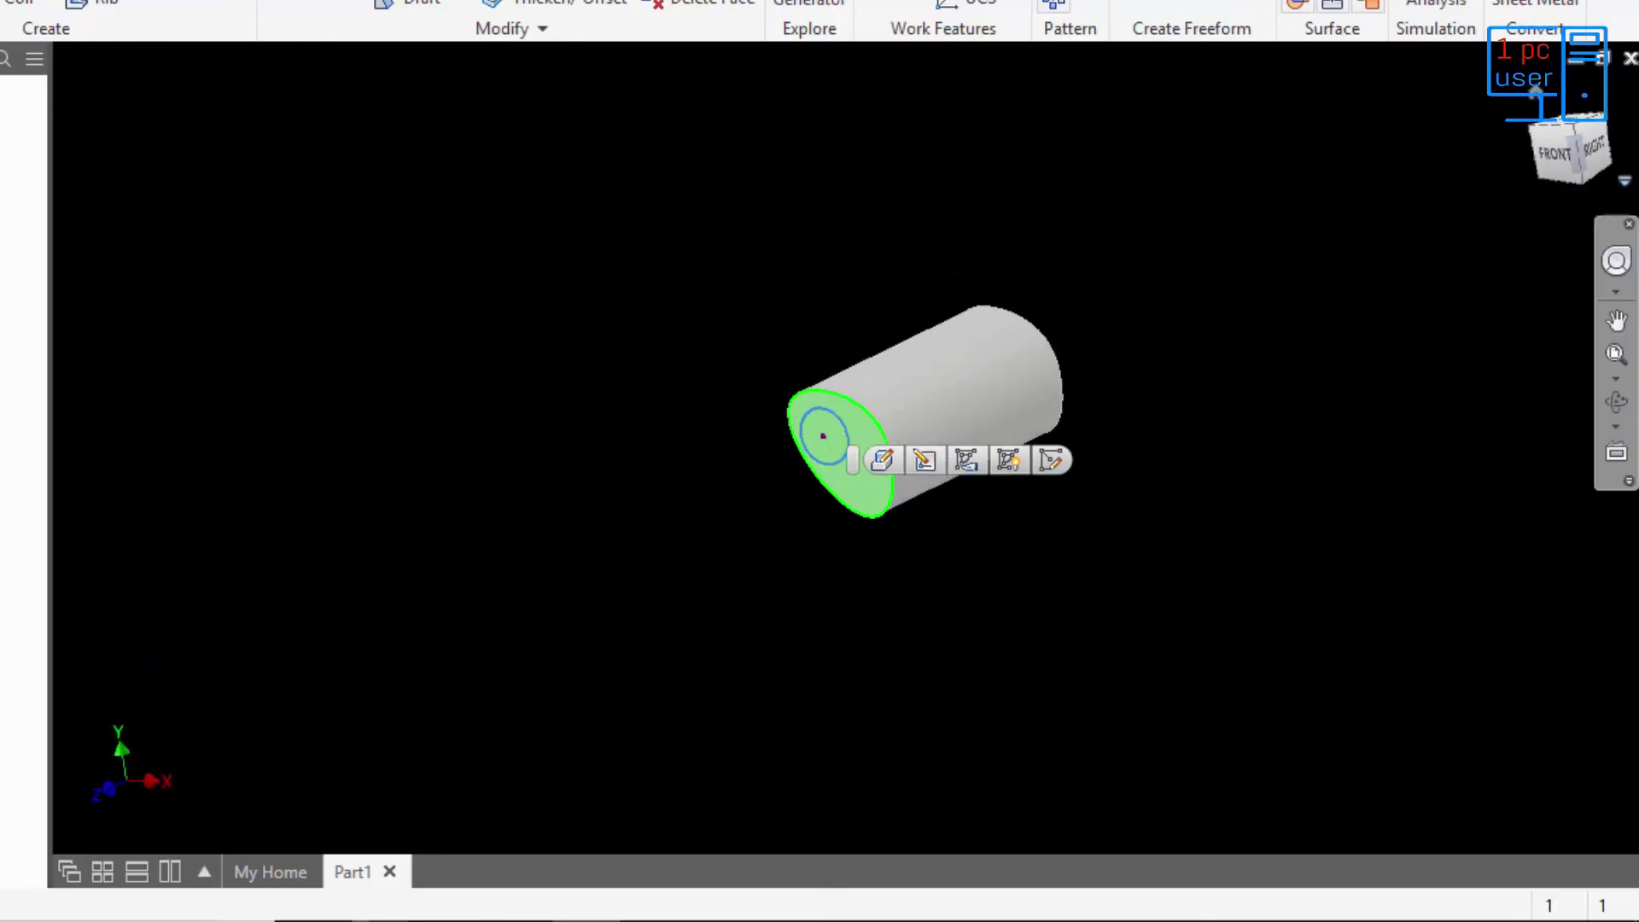
{"action": "left_click_drag", "start_coordinate": [1601, 155], "coordinate": [1578, 170]}
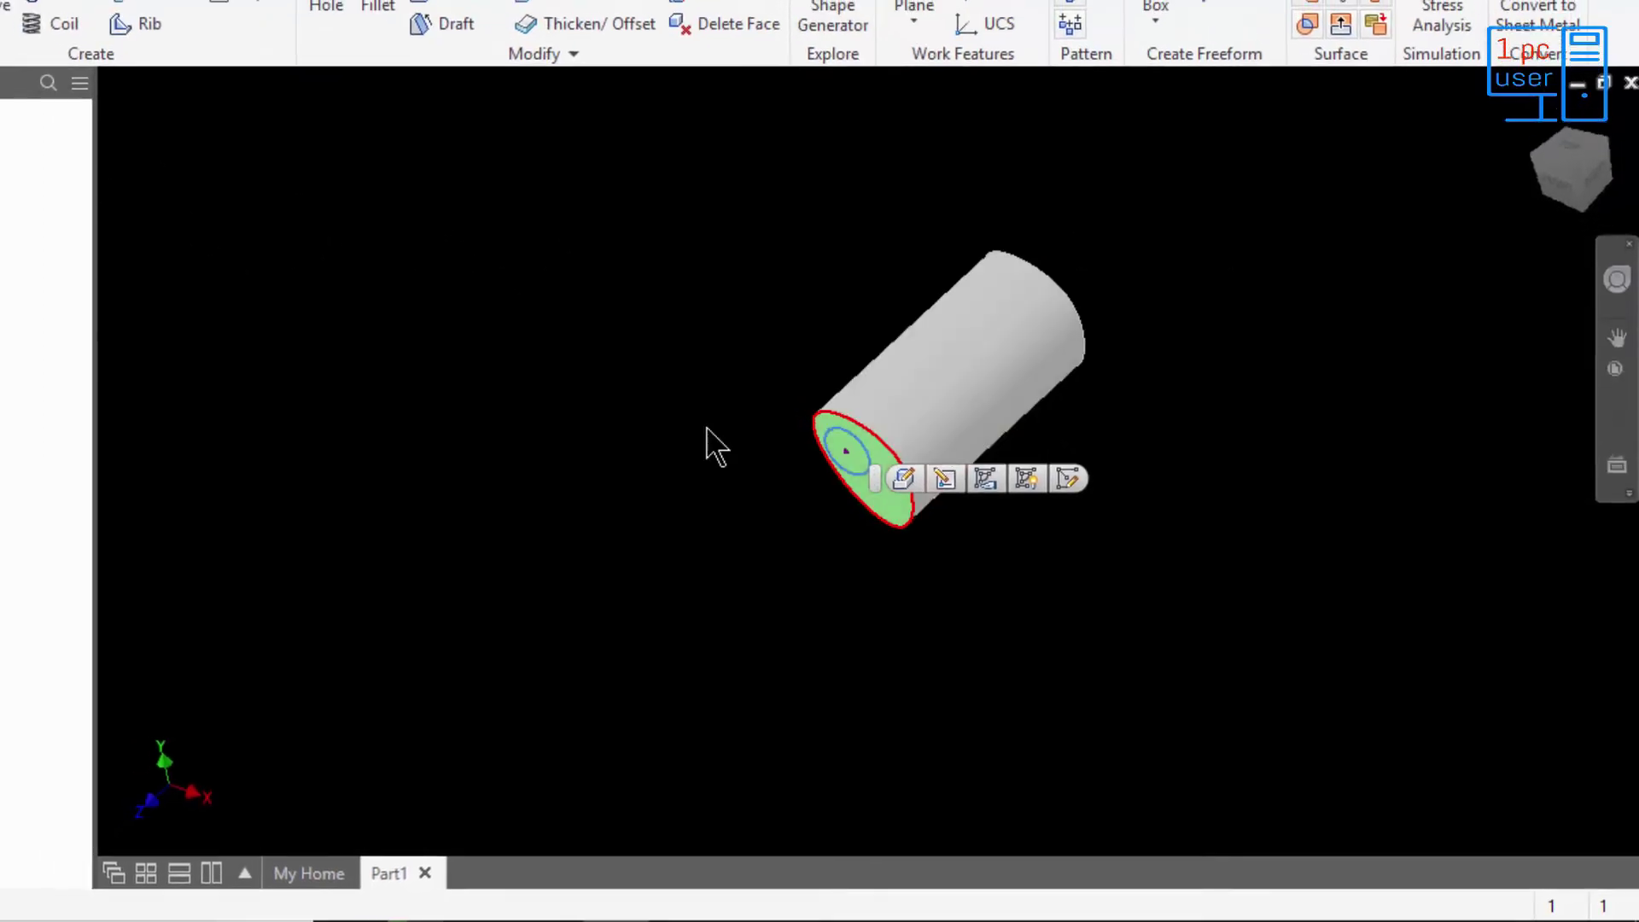
{"action": "left_click", "coordinate": [40, 65]}
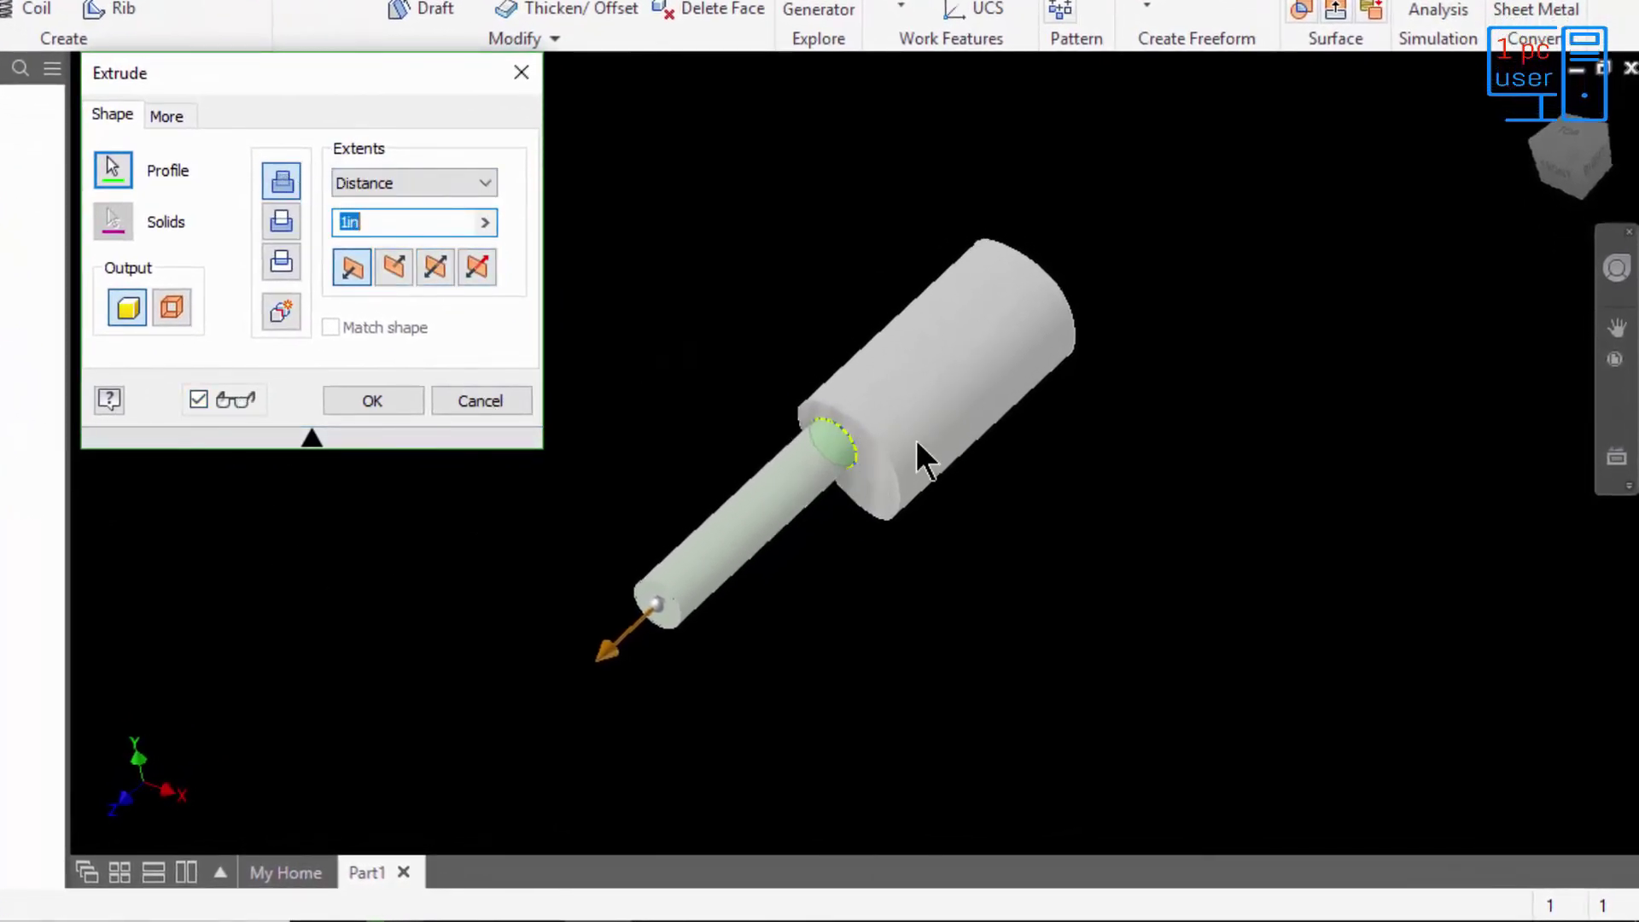
{"action": "left_click", "coordinate": [282, 221]}
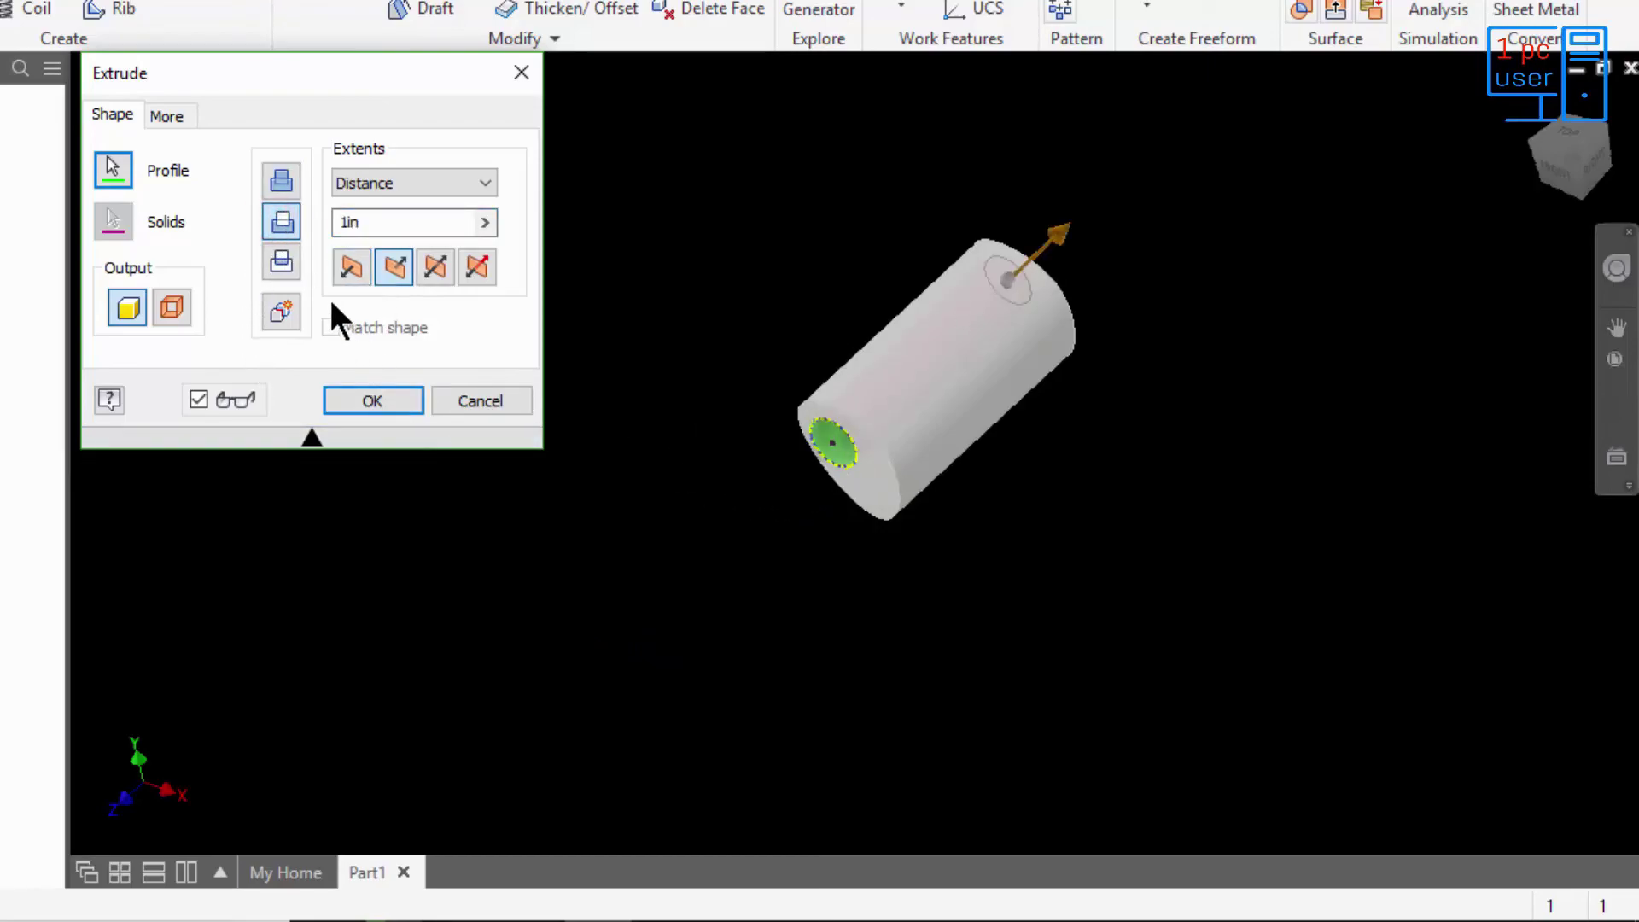
{"action": "left_click", "coordinate": [284, 256]}
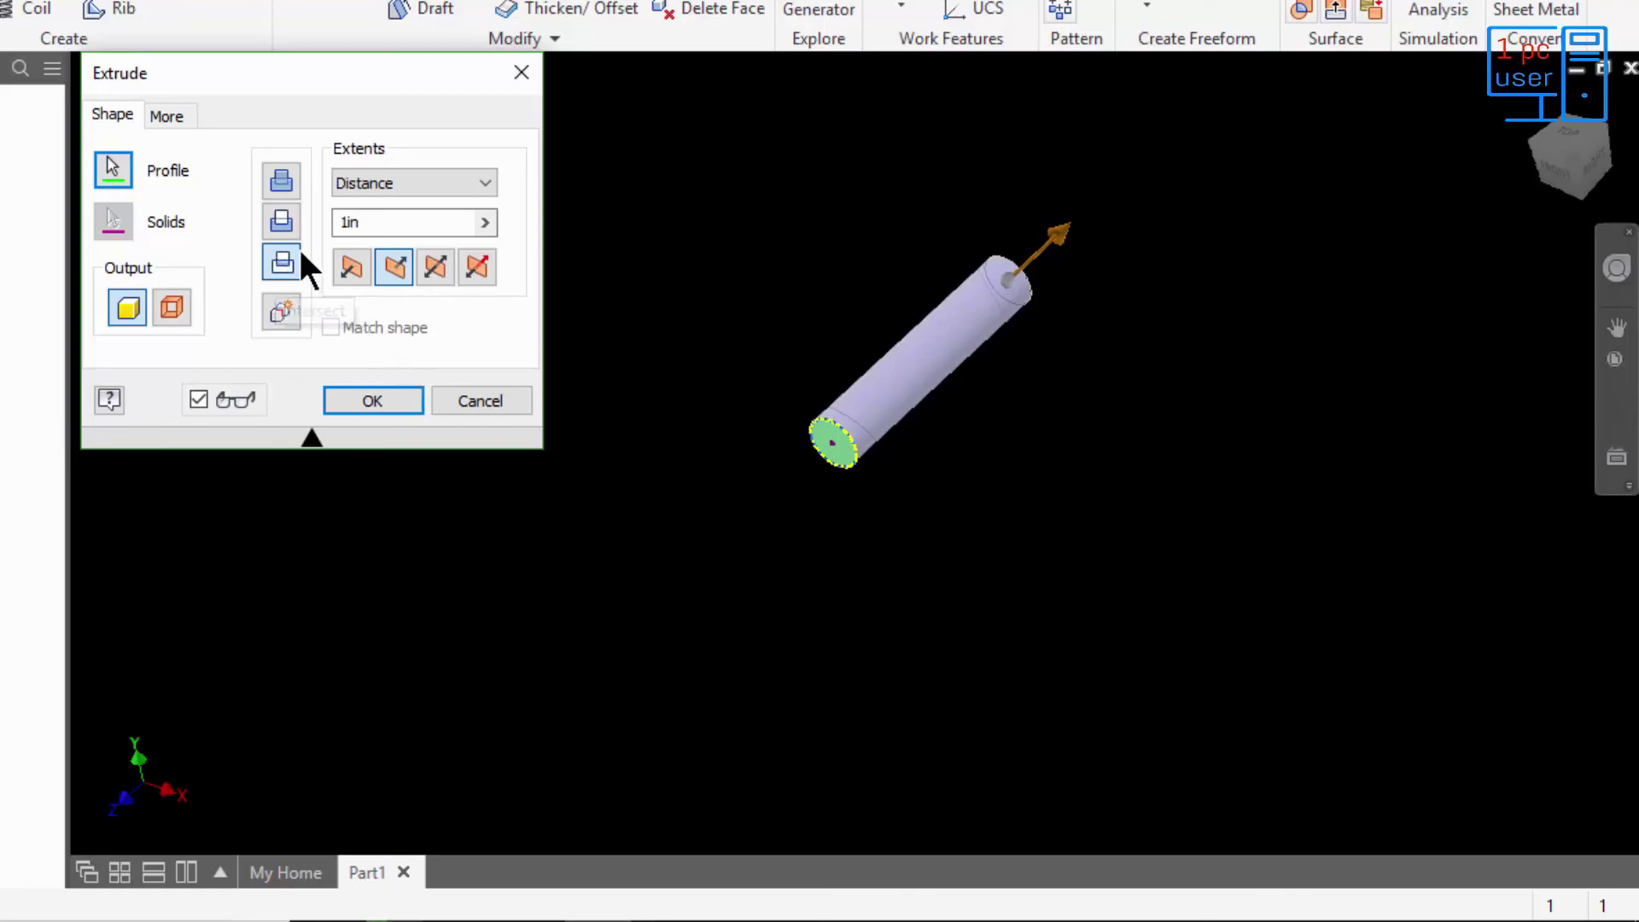
{"action": "left_click", "coordinate": [283, 183]}
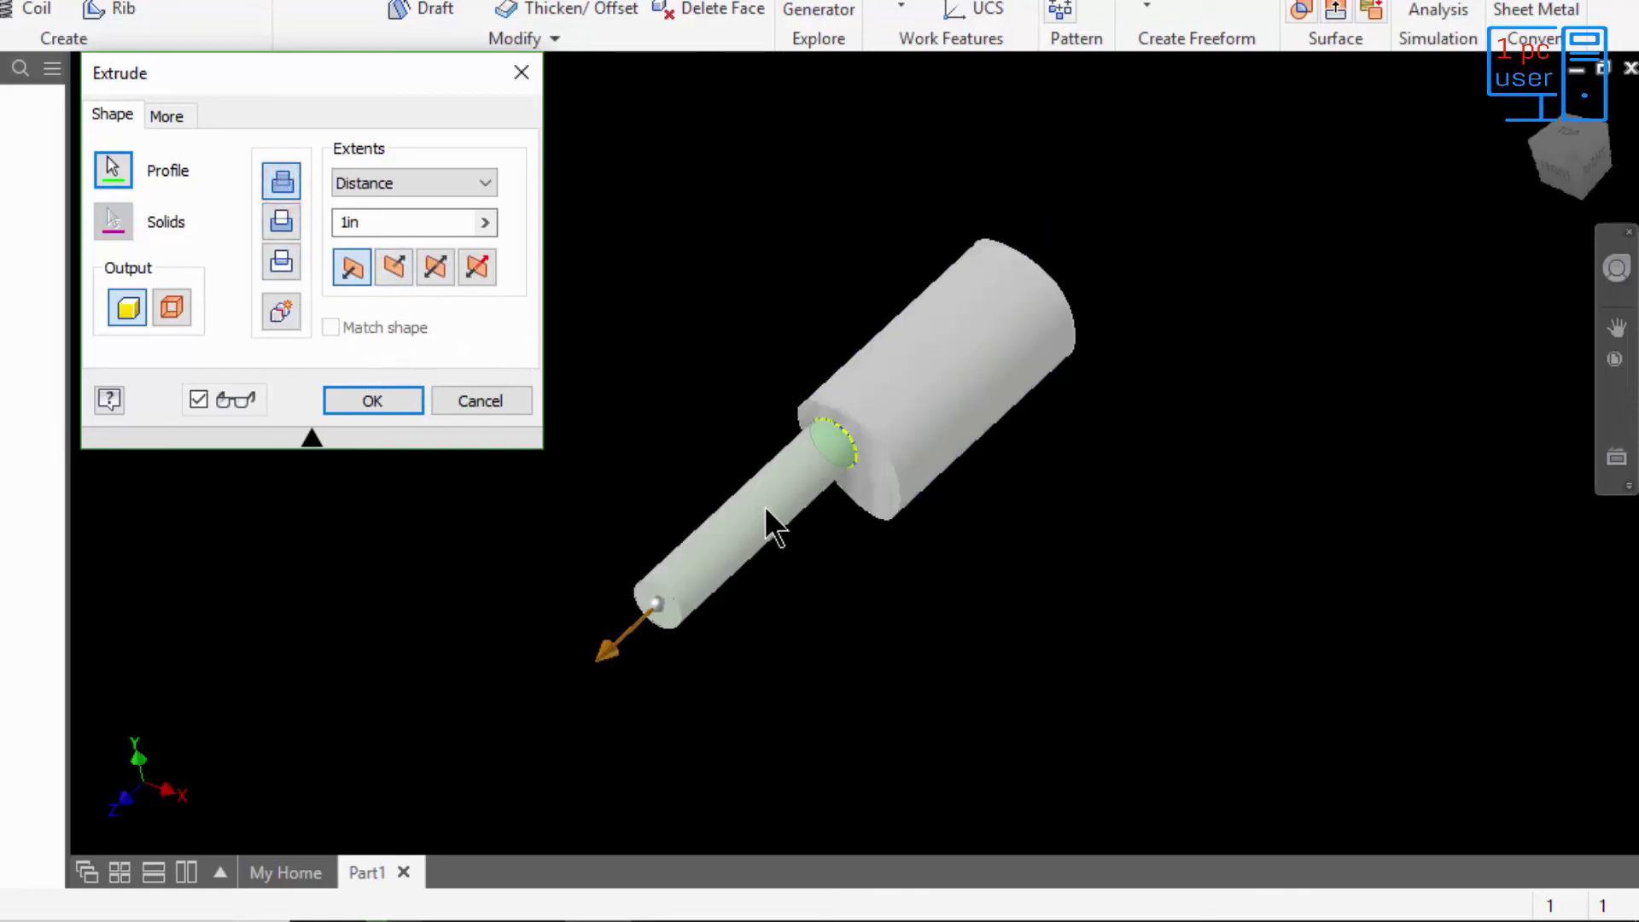
- Try the symmetric direction, and finish joining the circle's extrusion to the solid asymmetrically, 1 in one way and 2 in the other
{"action": "left_click", "coordinate": [477, 228]}
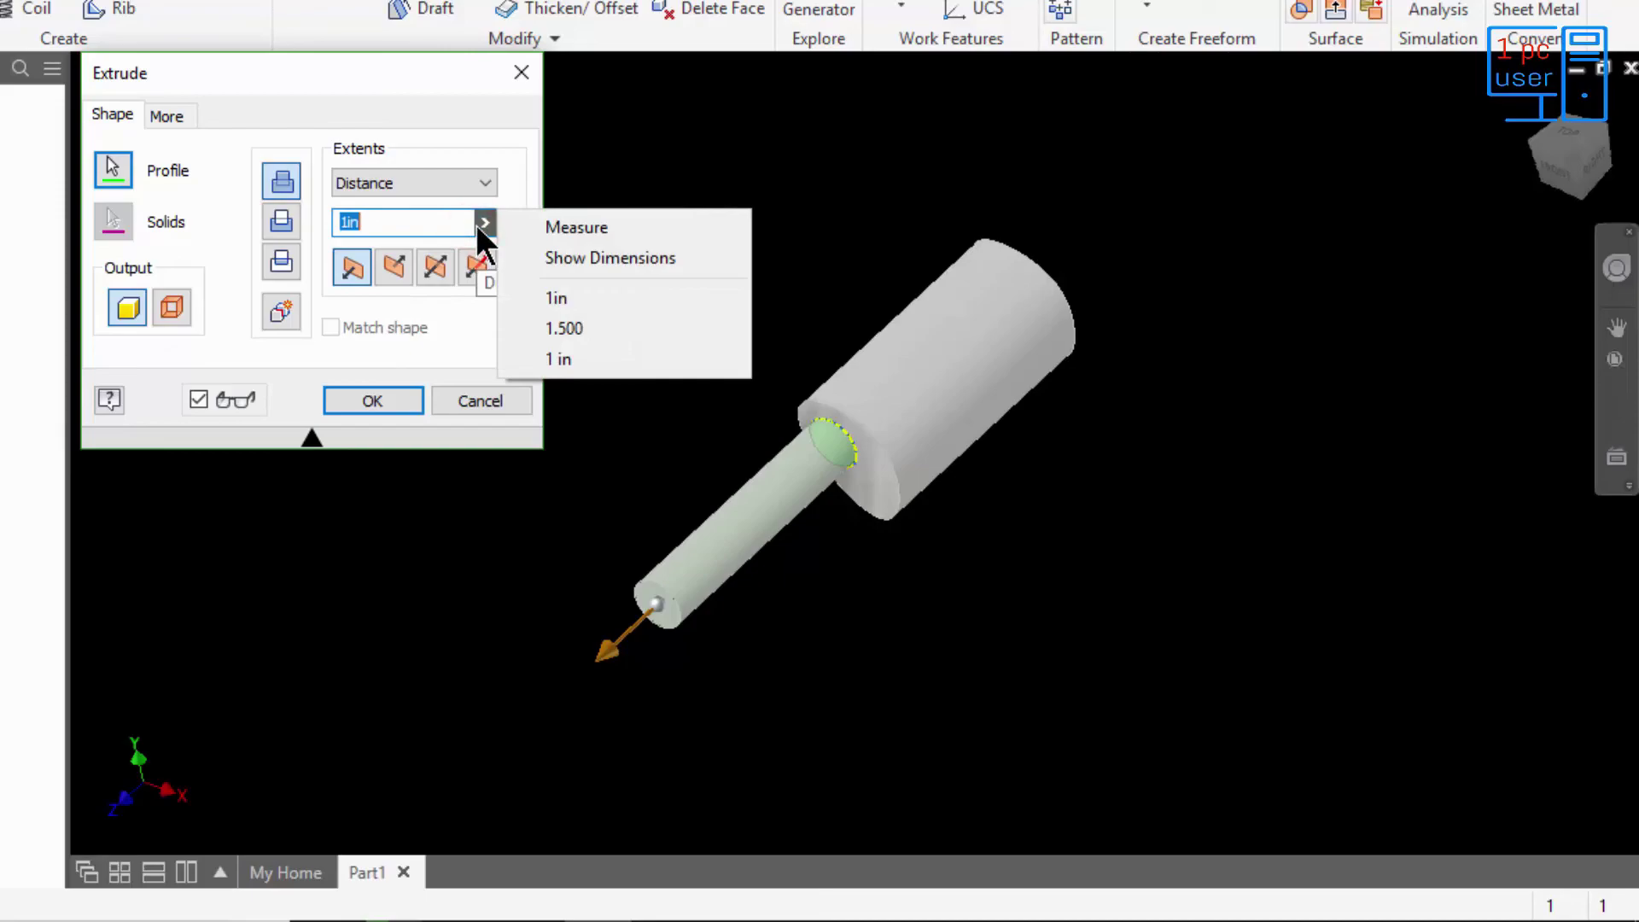
{"action": "left_click", "coordinate": [448, 209]}
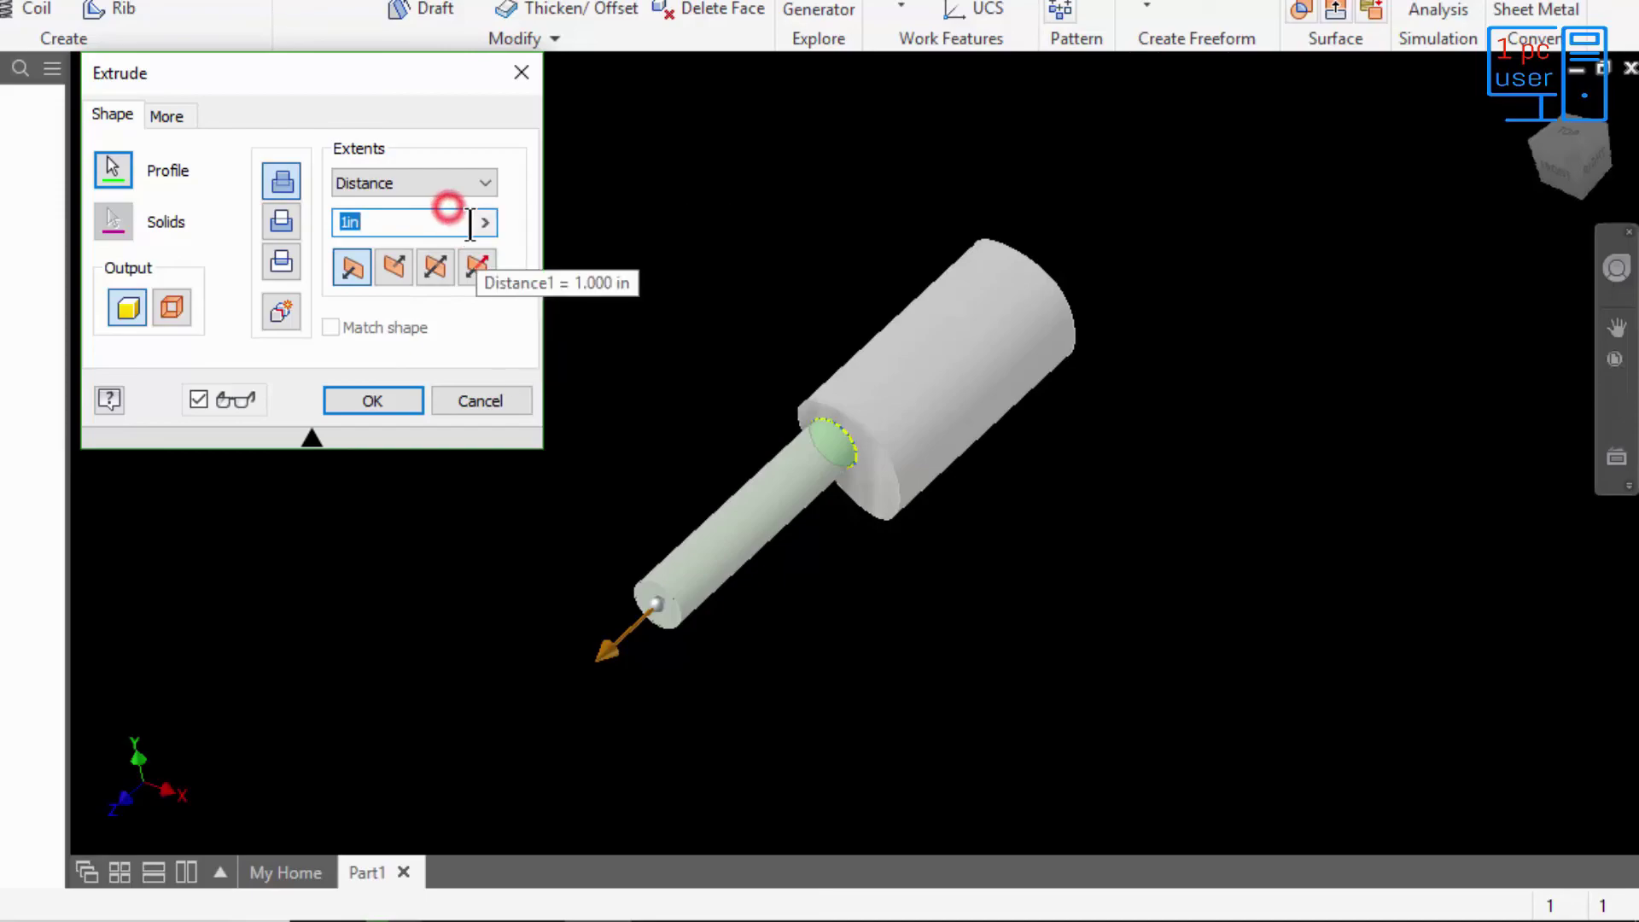
{"action": "left_click", "coordinate": [431, 261]}
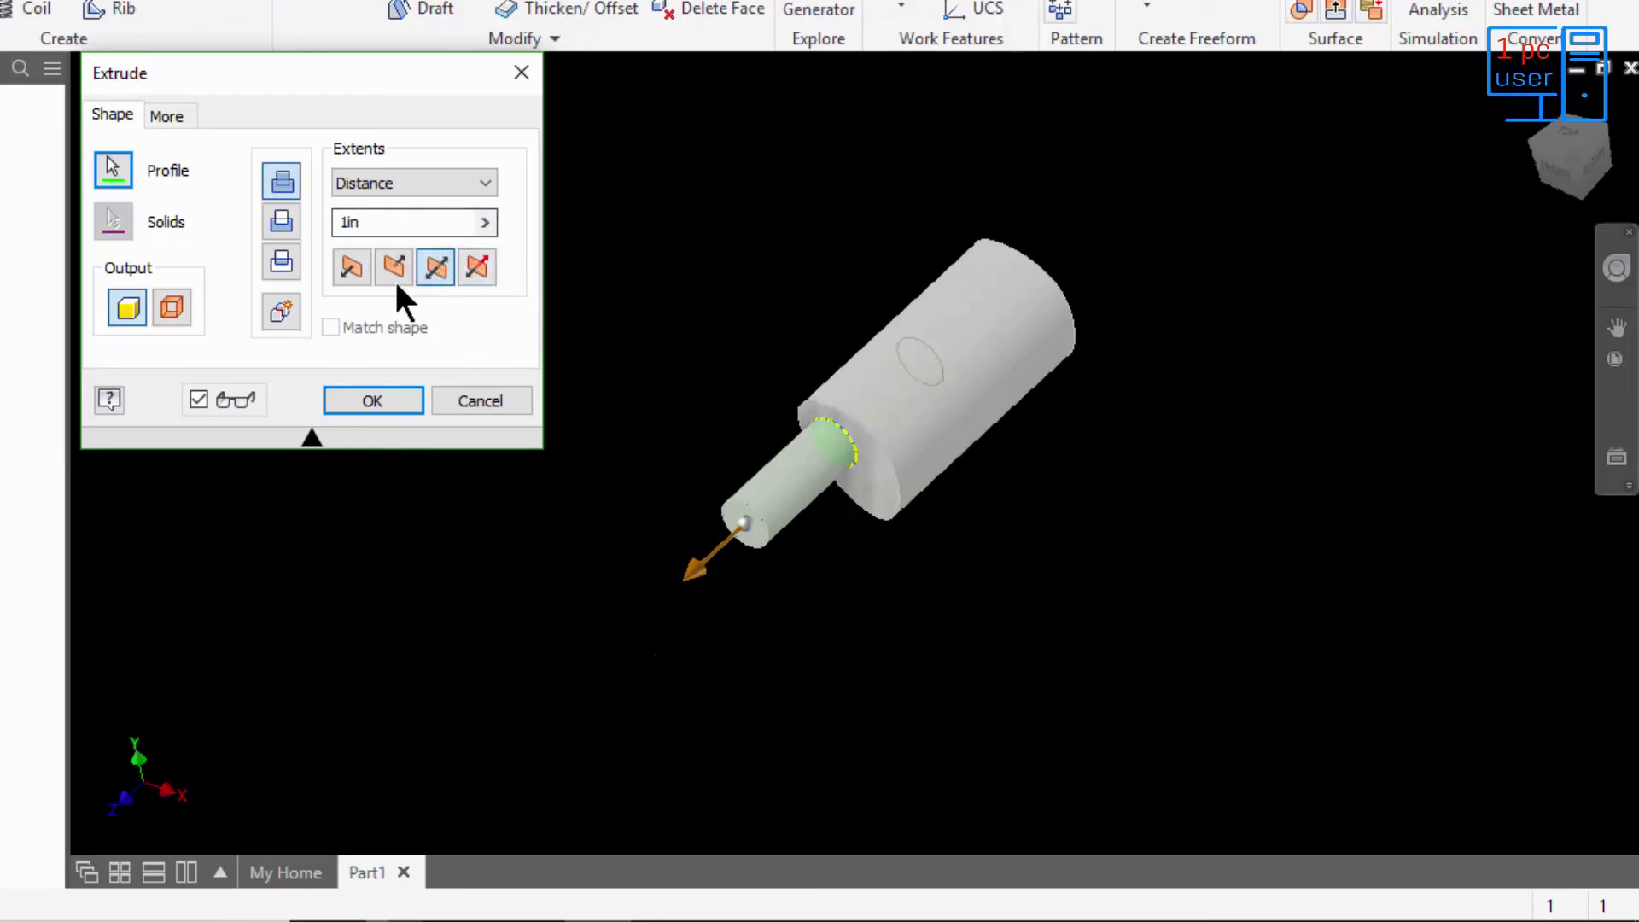
{"action": "left_click", "coordinate": [478, 266]}
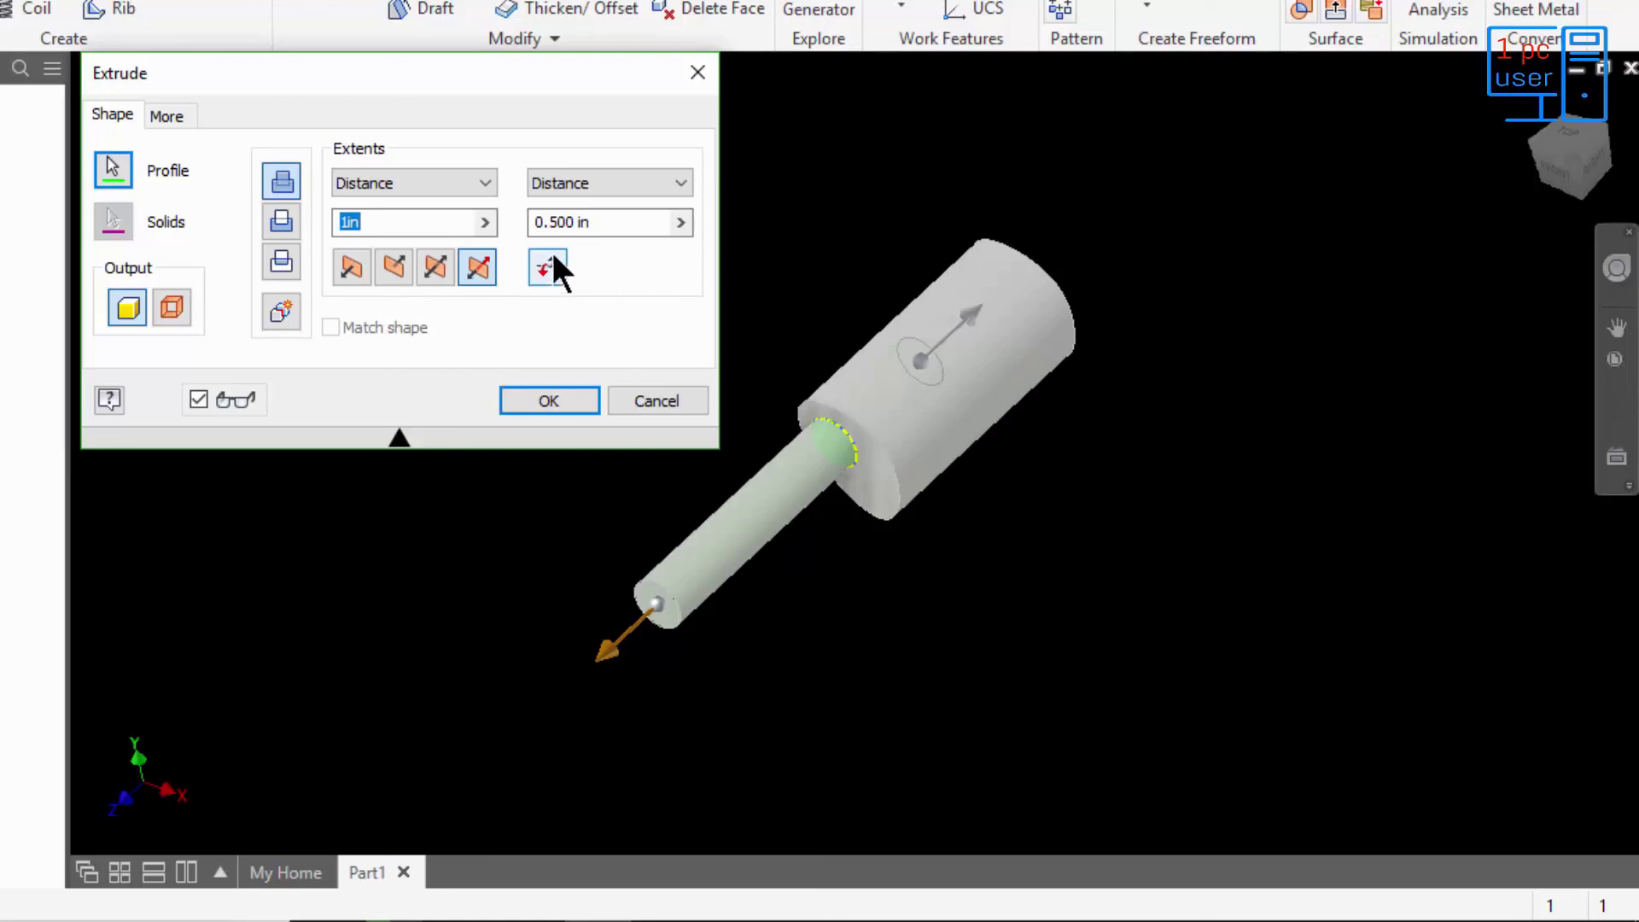
{"action": "double_click", "coordinate": [554, 221]}
{"action": "type", "text": "2"}
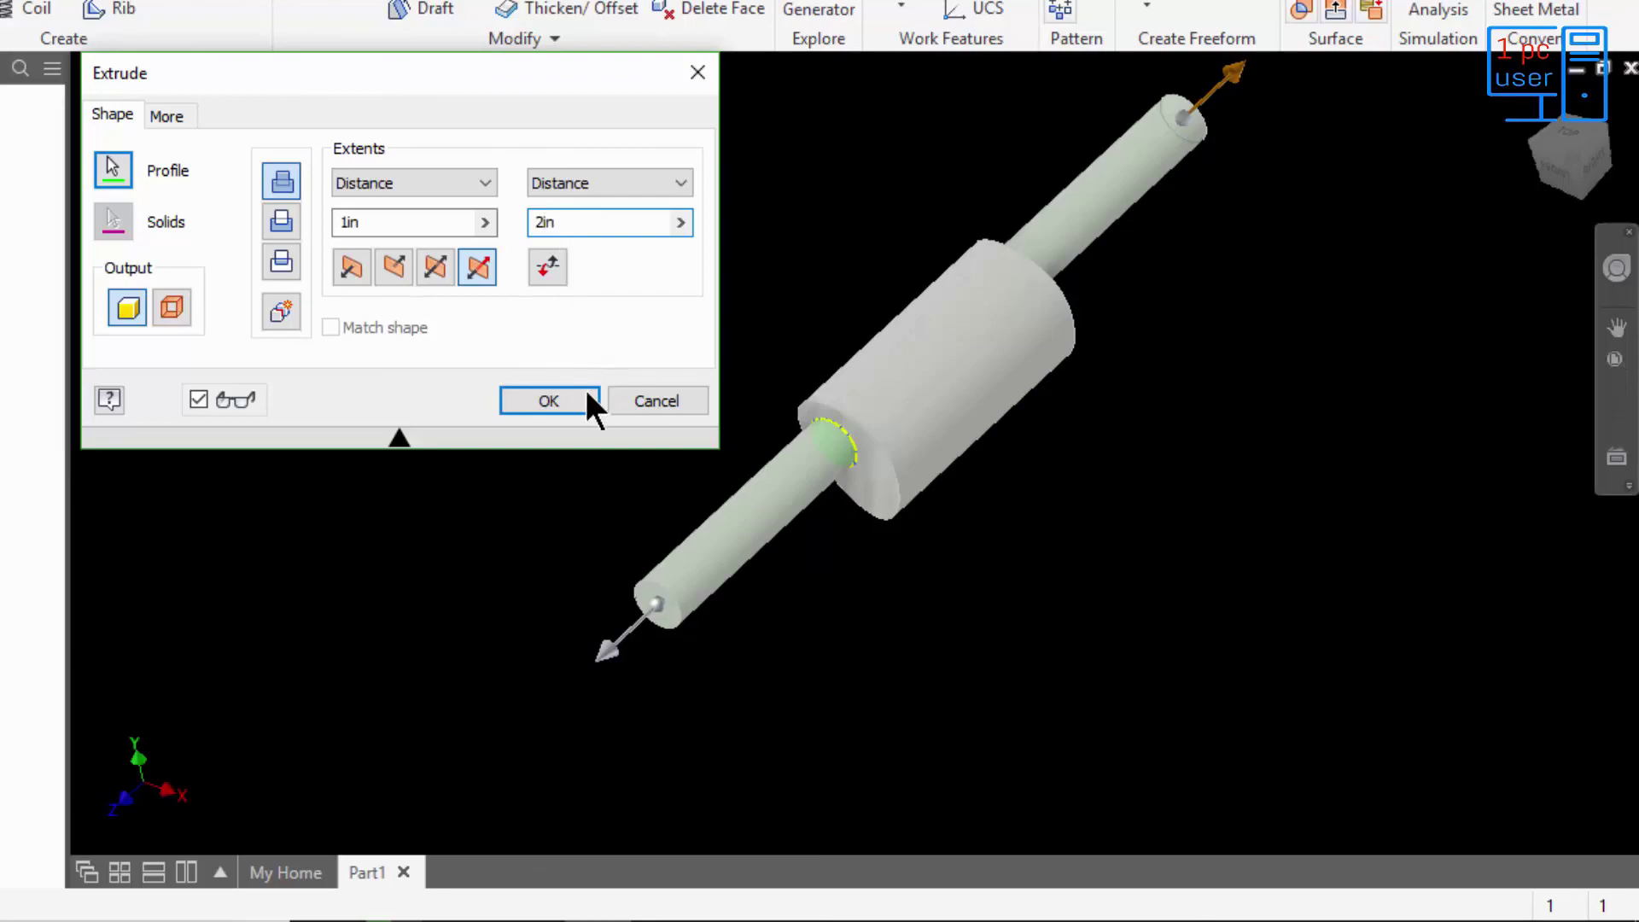
{"action": "left_click", "coordinate": [556, 408]}
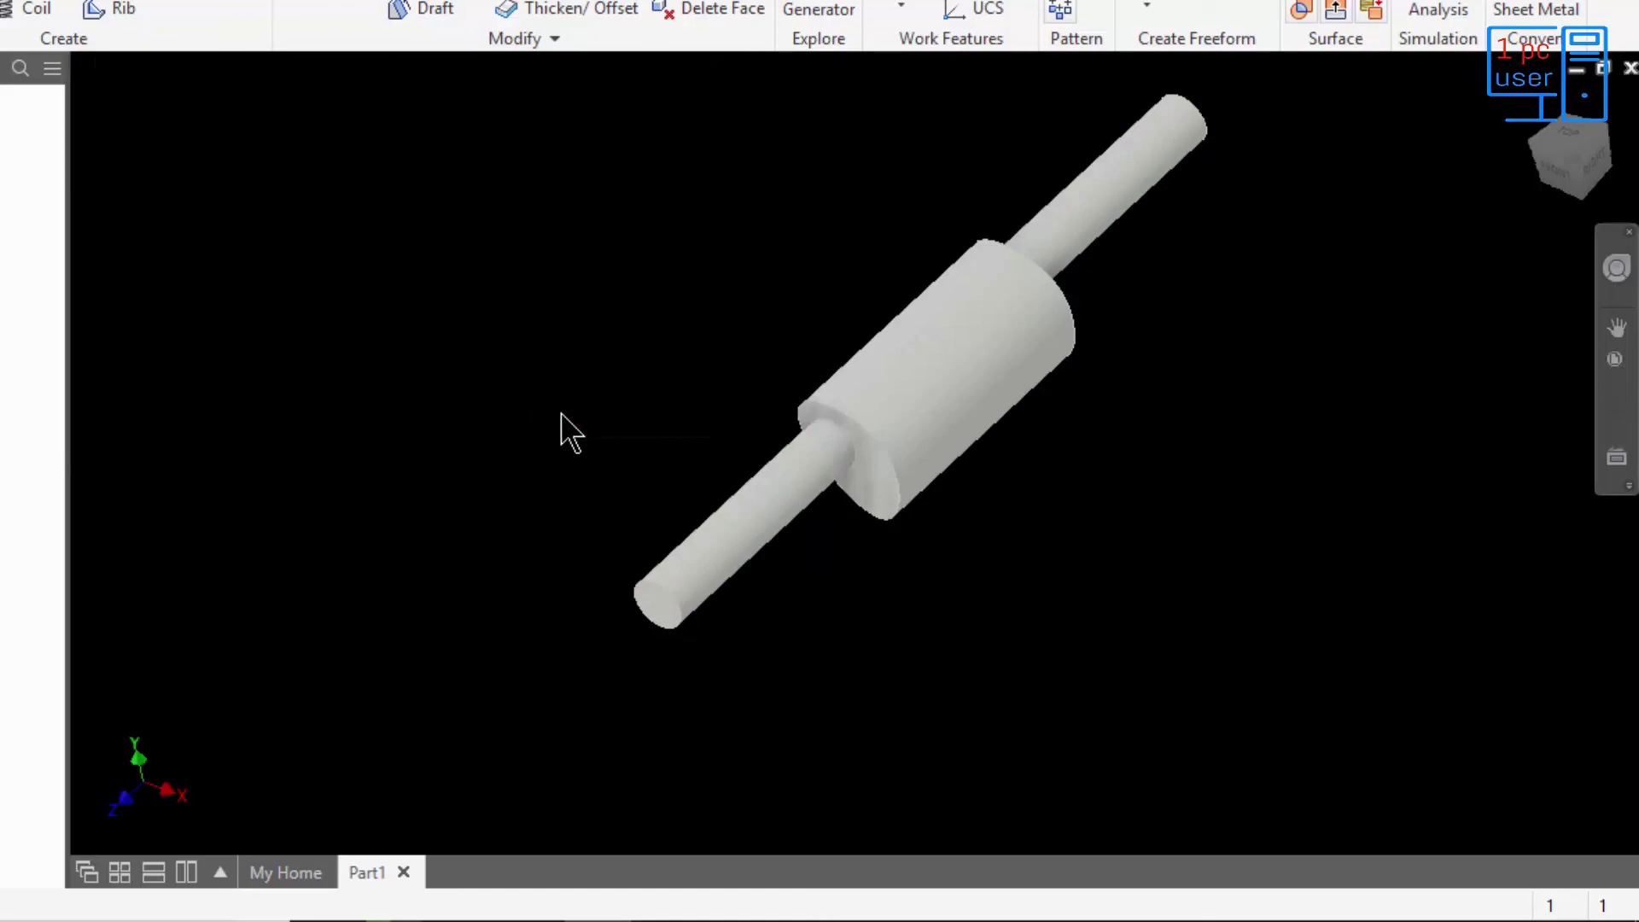
{"action": "left_click", "coordinate": [960, 382]}
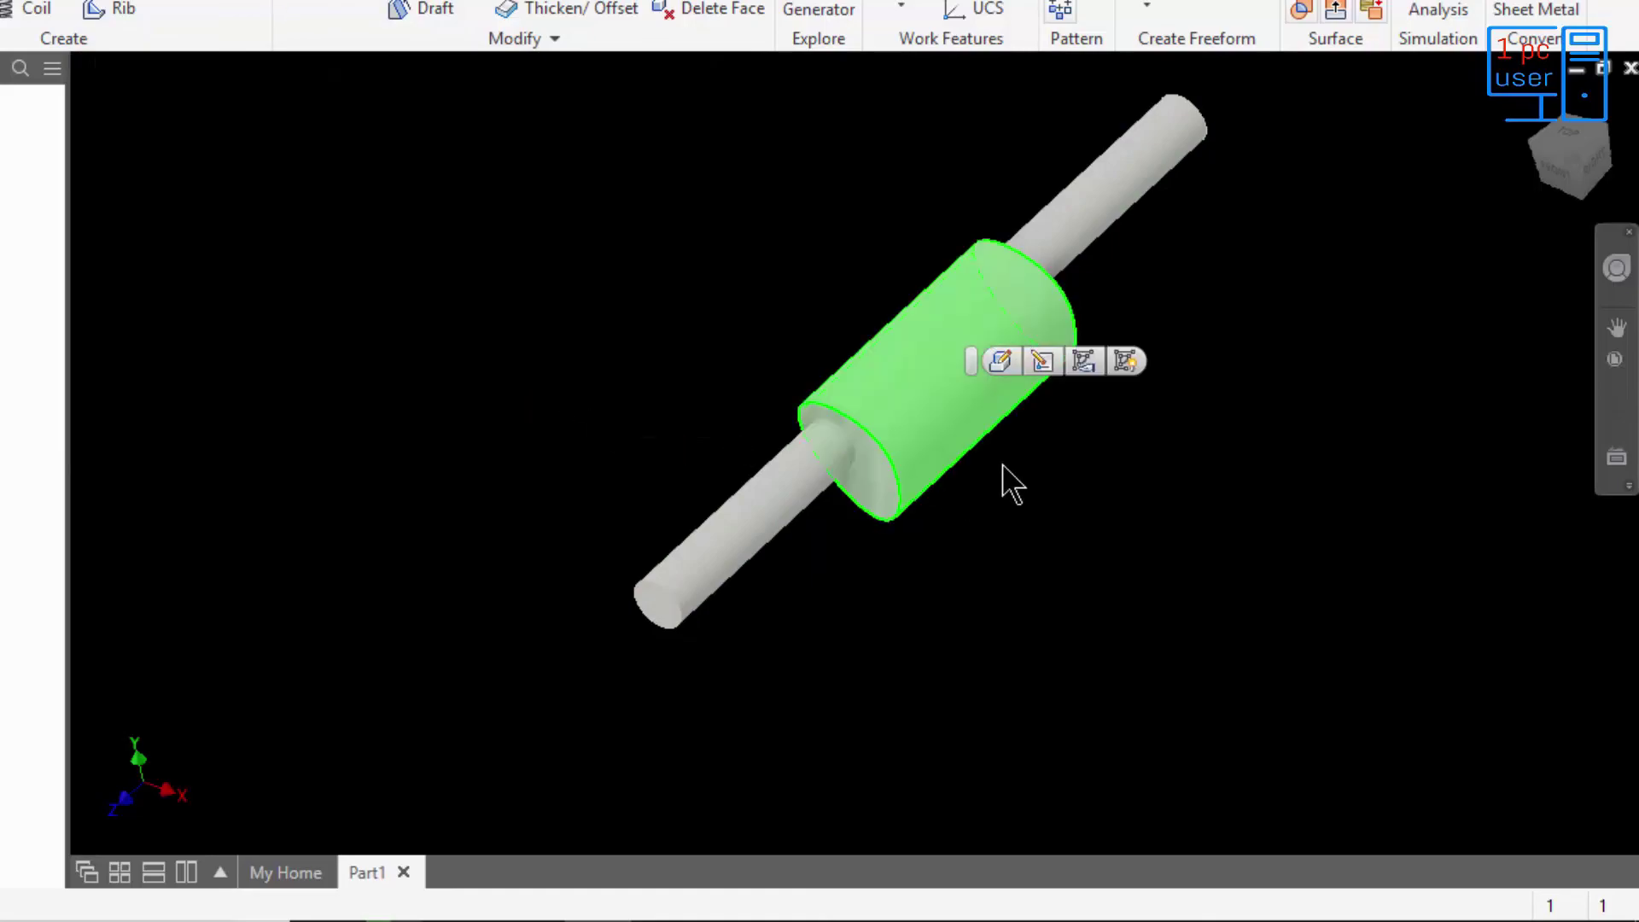